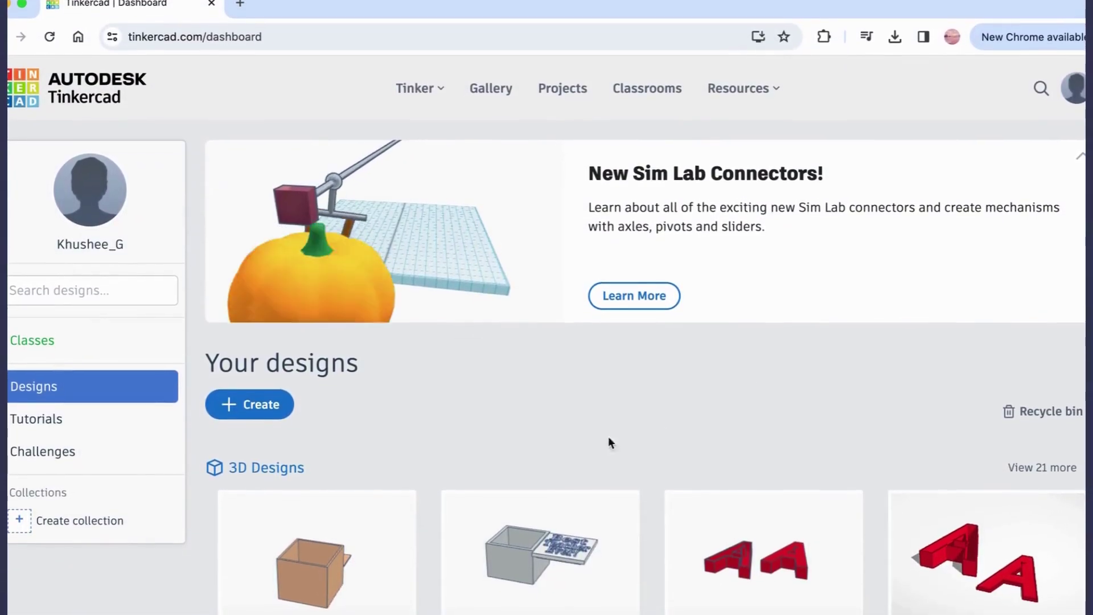
Create a new 3D design and make inches with an 8.00 by 8.00 workplane the default workspace settings.
click(260, 404)
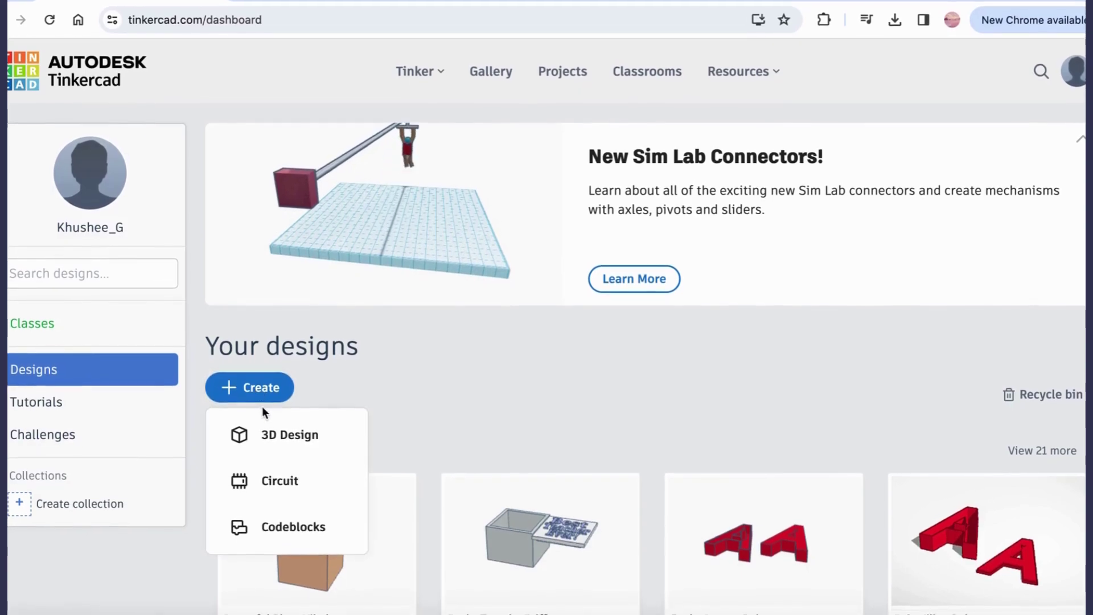
click(276, 431)
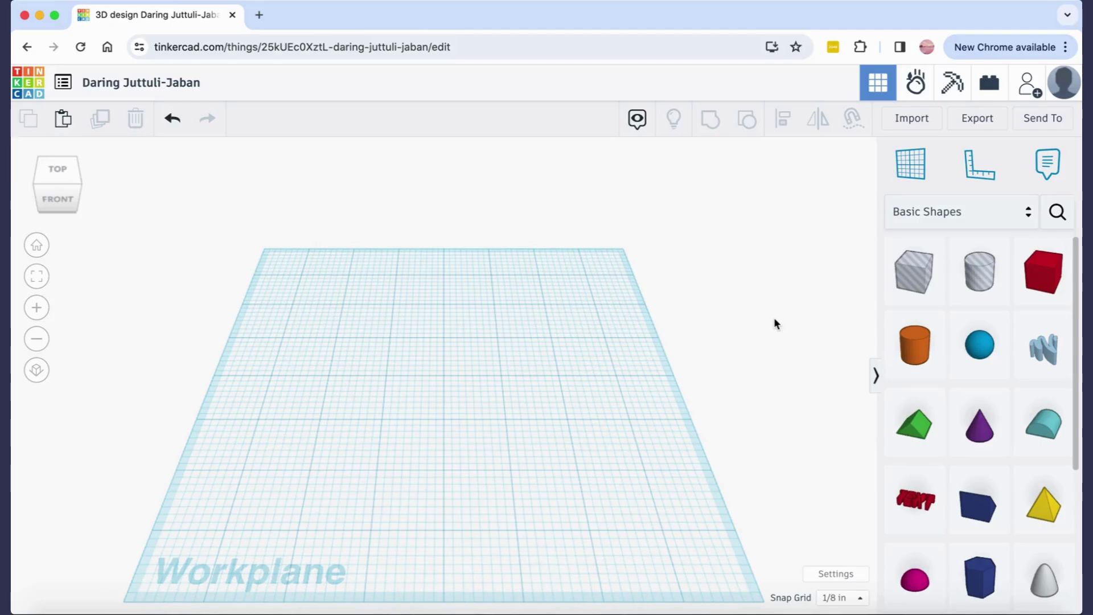
click(829, 573)
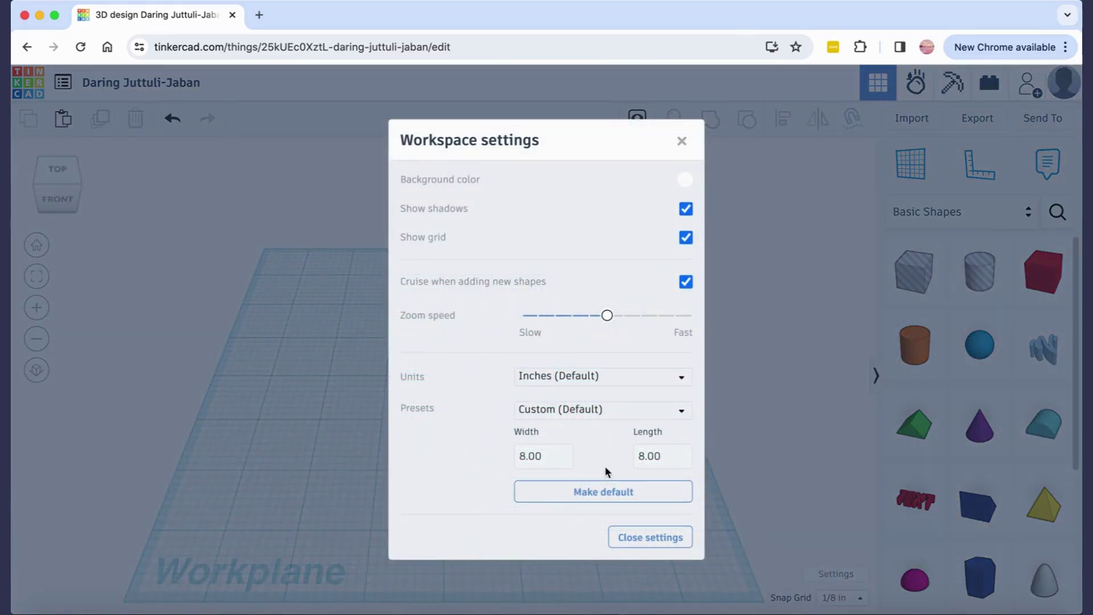
click(603, 498)
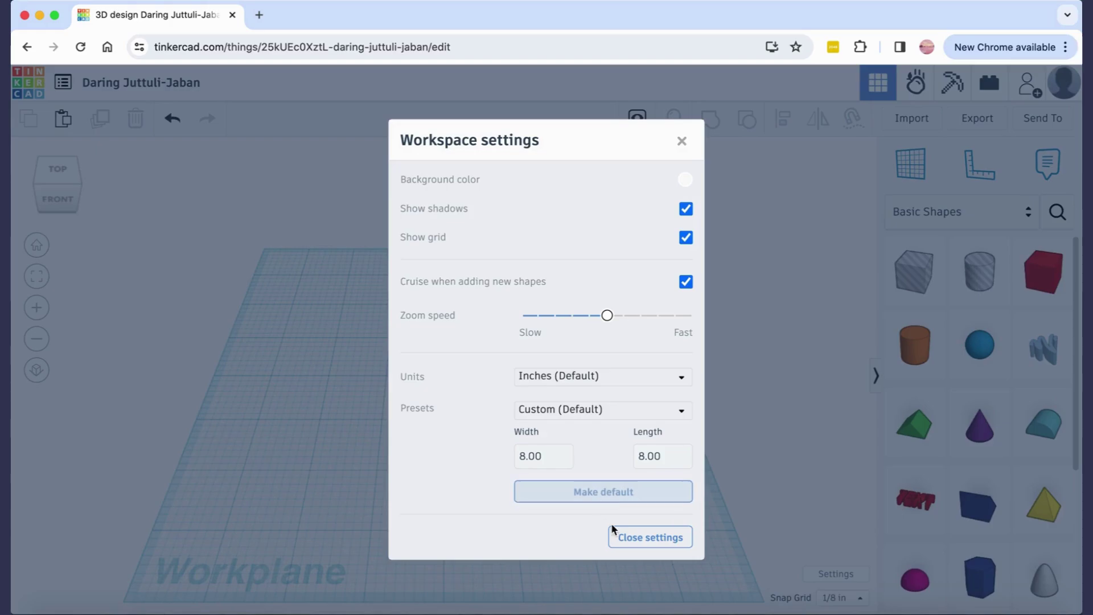
click(642, 538)
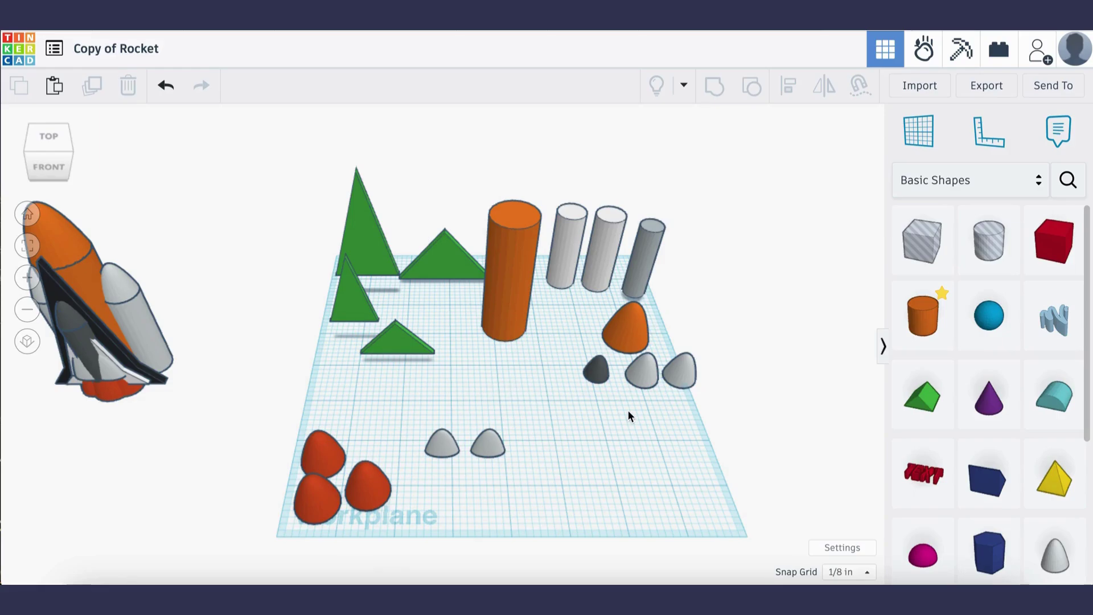
Inspect the orange cylinder's height and base size, and move it to the back edge of the workplane.
click(508, 294)
drag(508, 293, 497, 315)
click(537, 429)
click(497, 339)
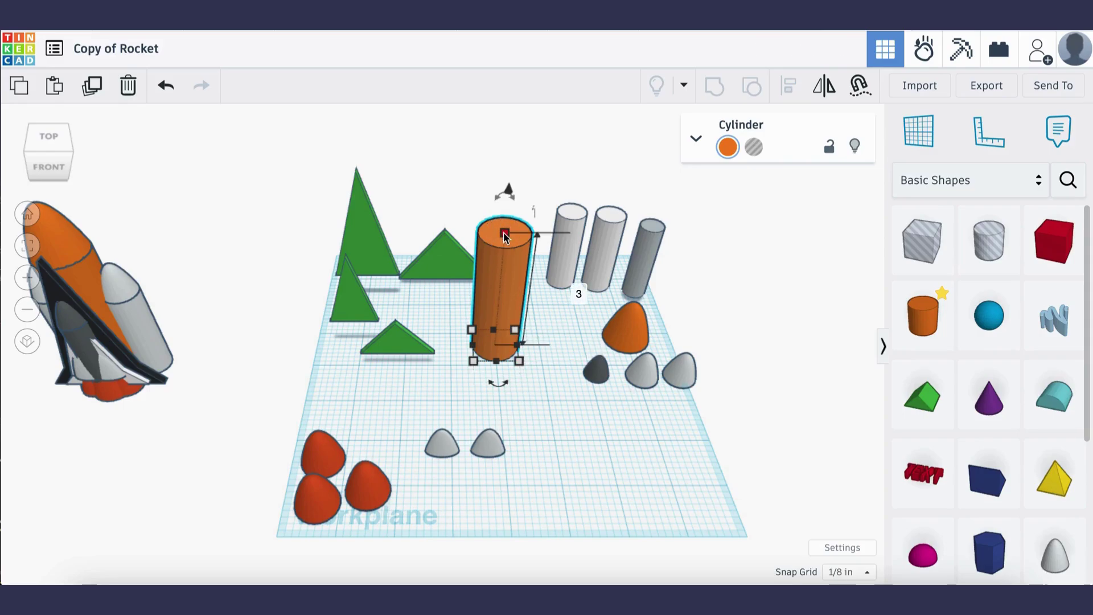
click(519, 364)
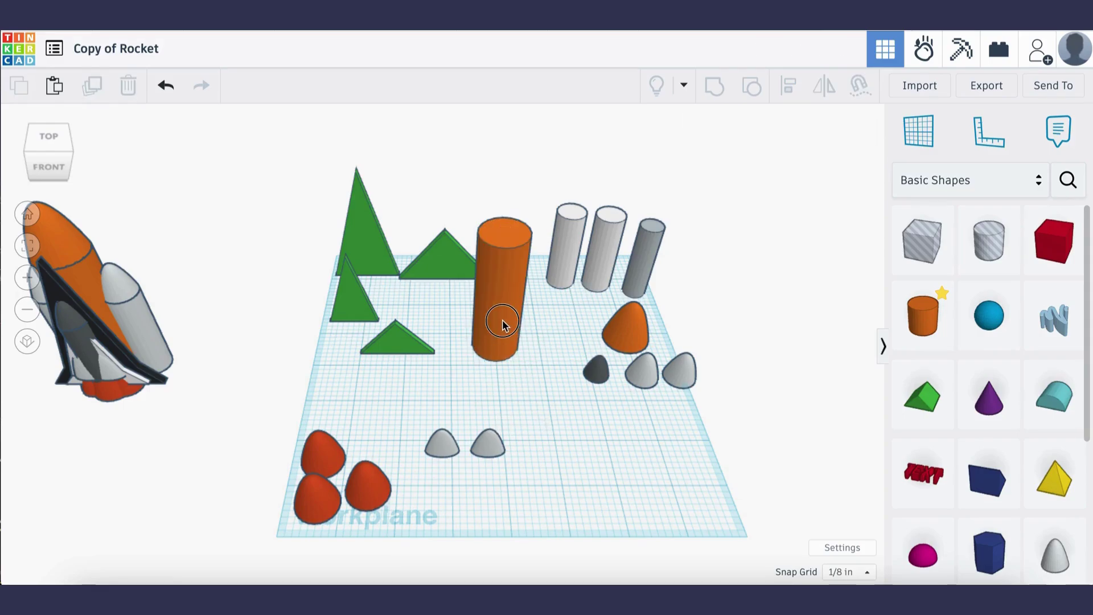
drag(502, 320, 467, 310)
click(600, 453)
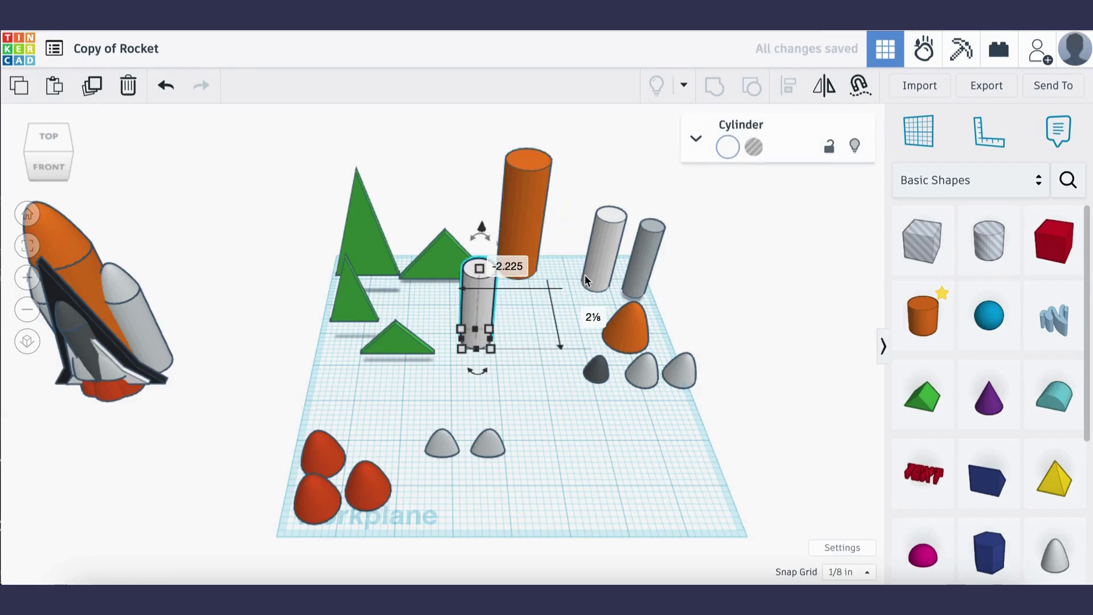
Place the second white cylinder beside the first one near the middle of the workplane and check their base size.
drag(604, 257, 519, 315)
click(526, 380)
click(480, 328)
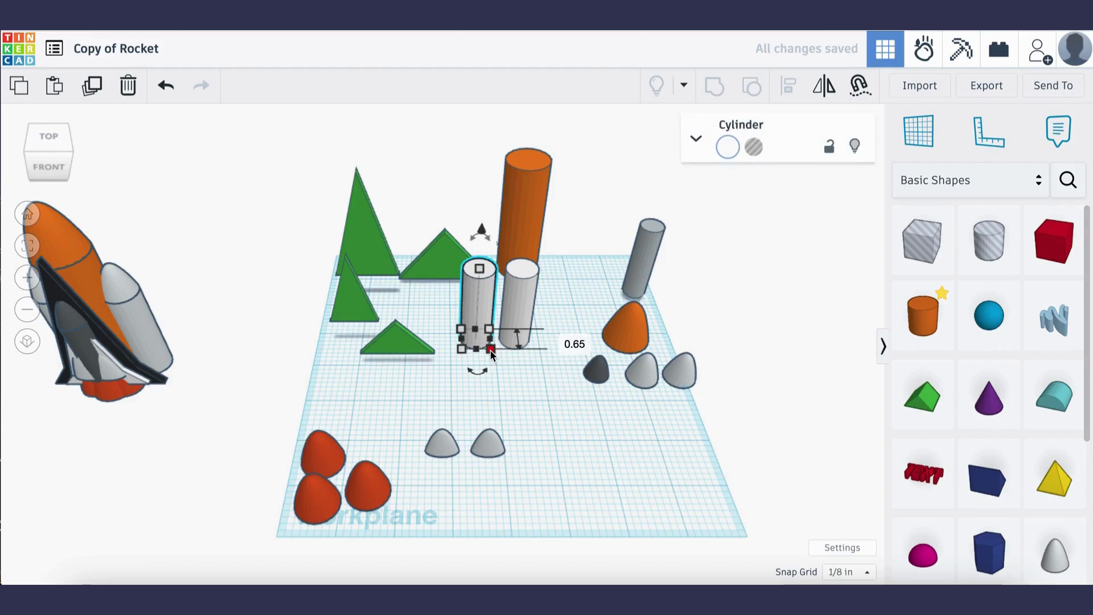
click(491, 350)
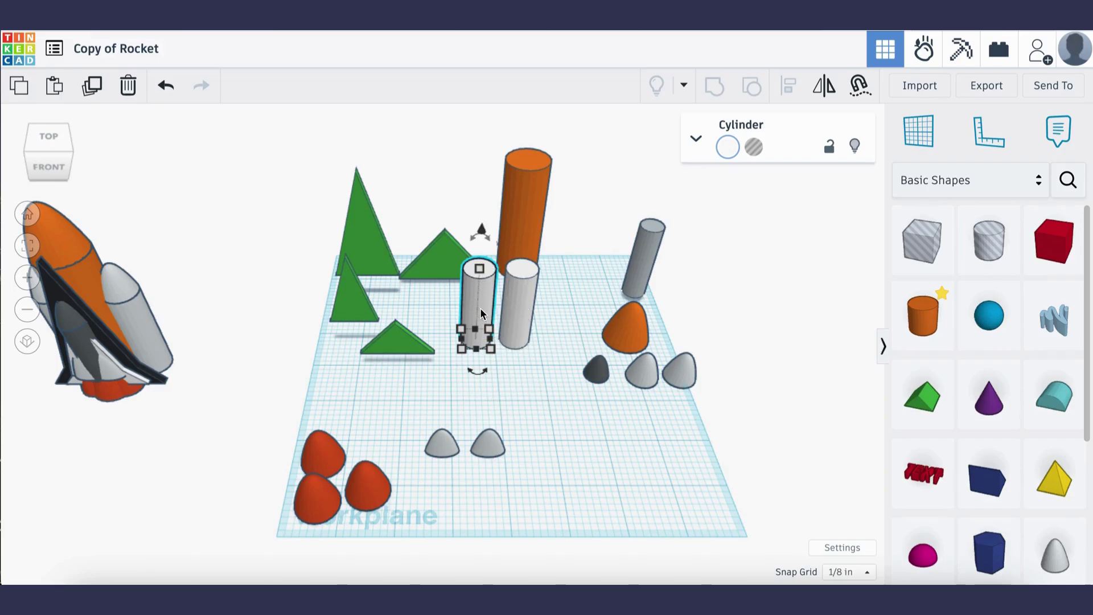
click(491, 346)
Move both white cylinders together to the back edge of the workplane, right beside the orange cylinder.
drag(450, 306, 524, 345)
drag(514, 306, 595, 235)
click(683, 248)
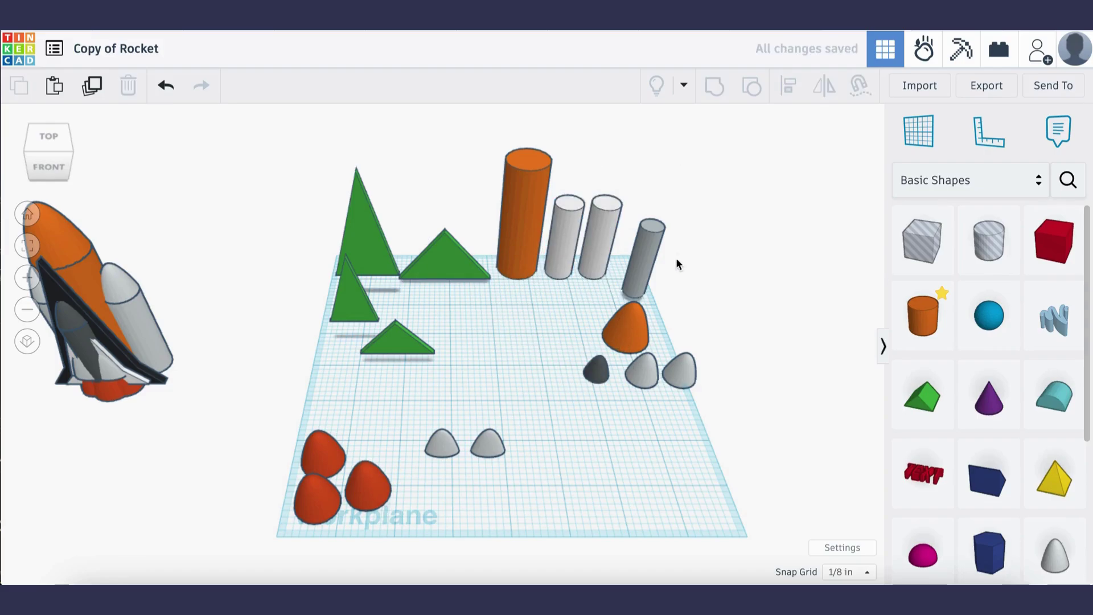
Bring the grey cylinder forward to check its base dimensions, and line it up beside the white cylinders at the back edge.
drag(647, 268, 501, 308)
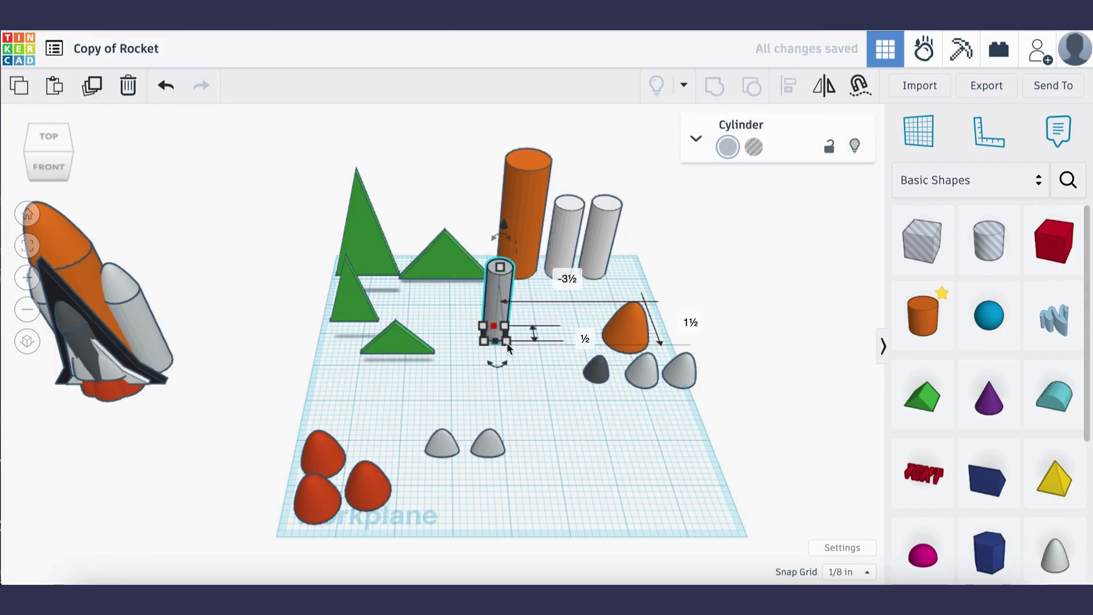
click(526, 388)
click(498, 307)
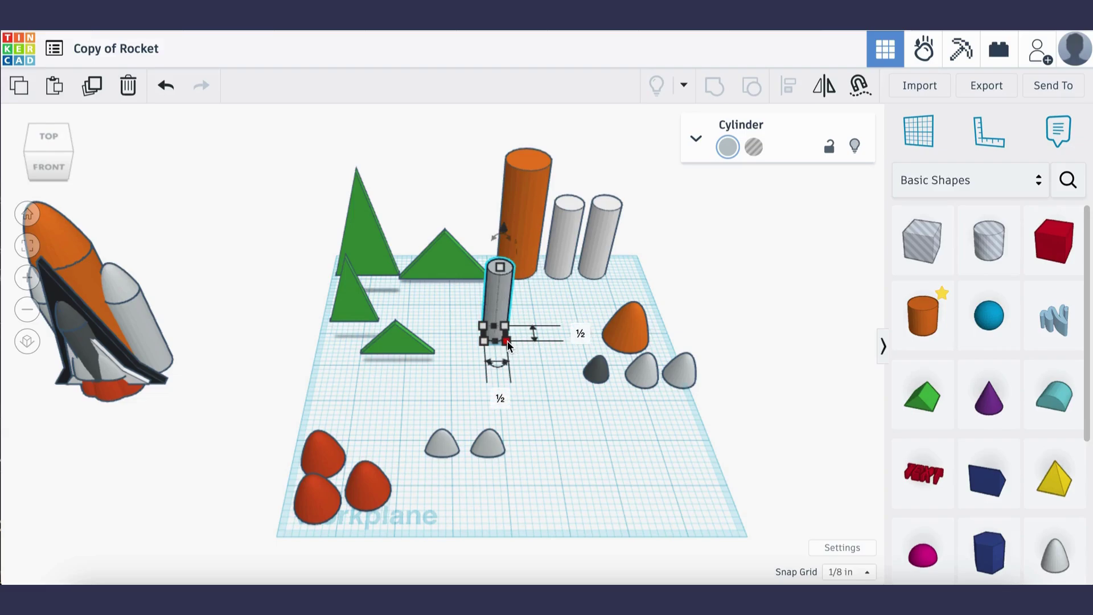
click(571, 408)
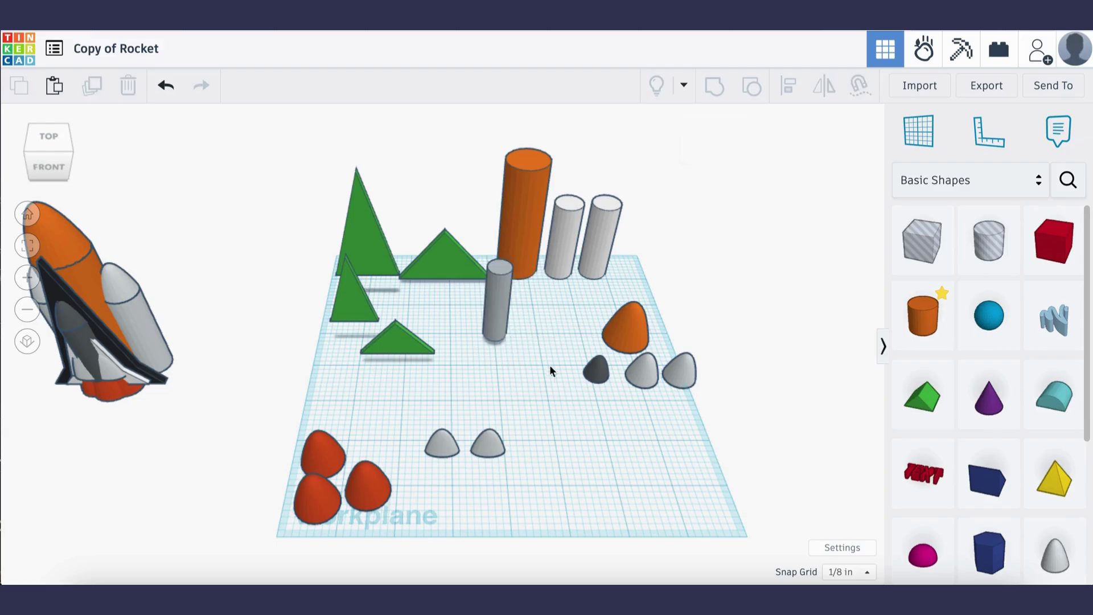
drag(497, 309, 639, 240)
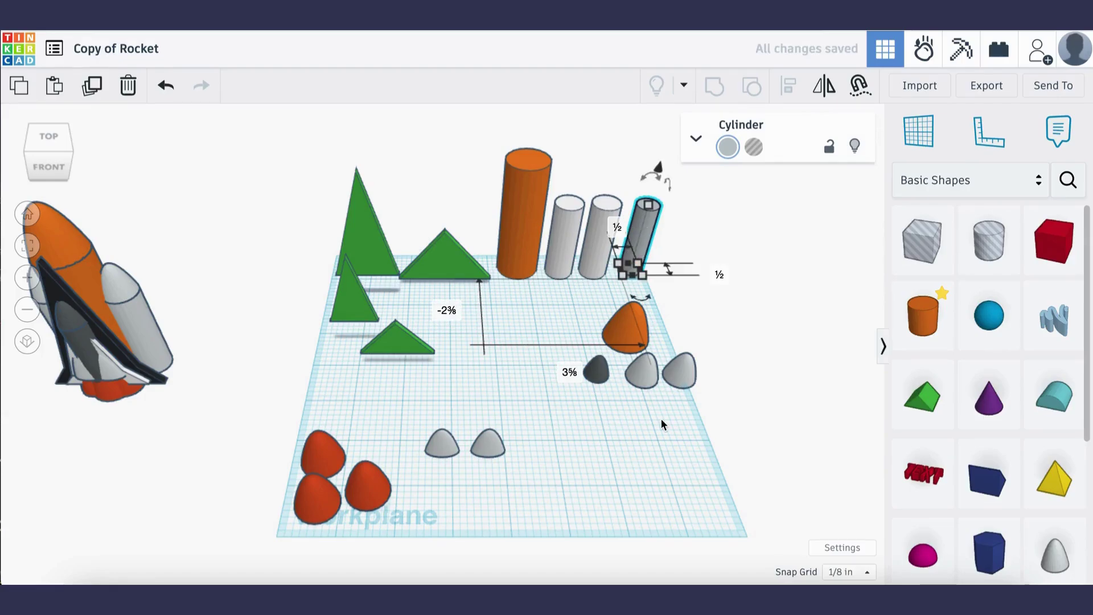
click(646, 434)
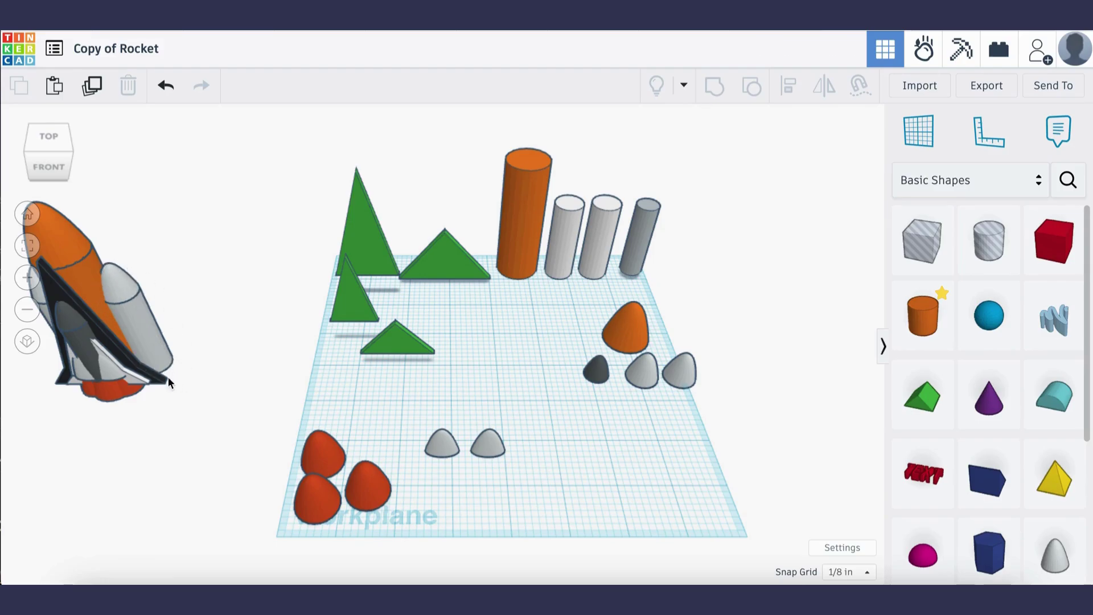
Move the orange and dark grey paraboloids to the middle of the workplane and check their heights.
drag(624, 335, 488, 323)
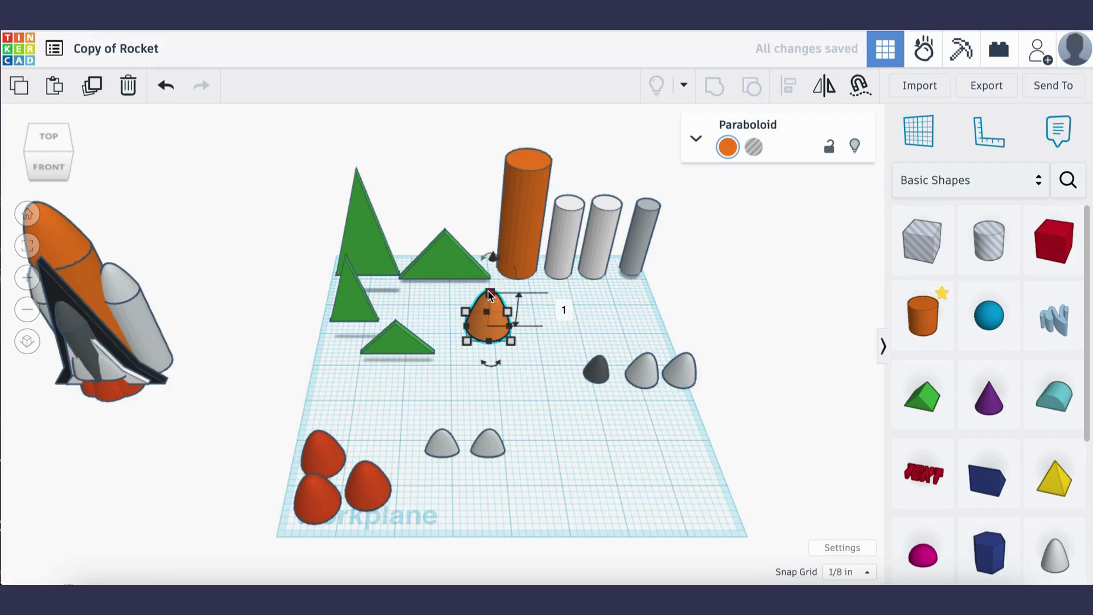
click(601, 373)
drag(601, 376, 488, 376)
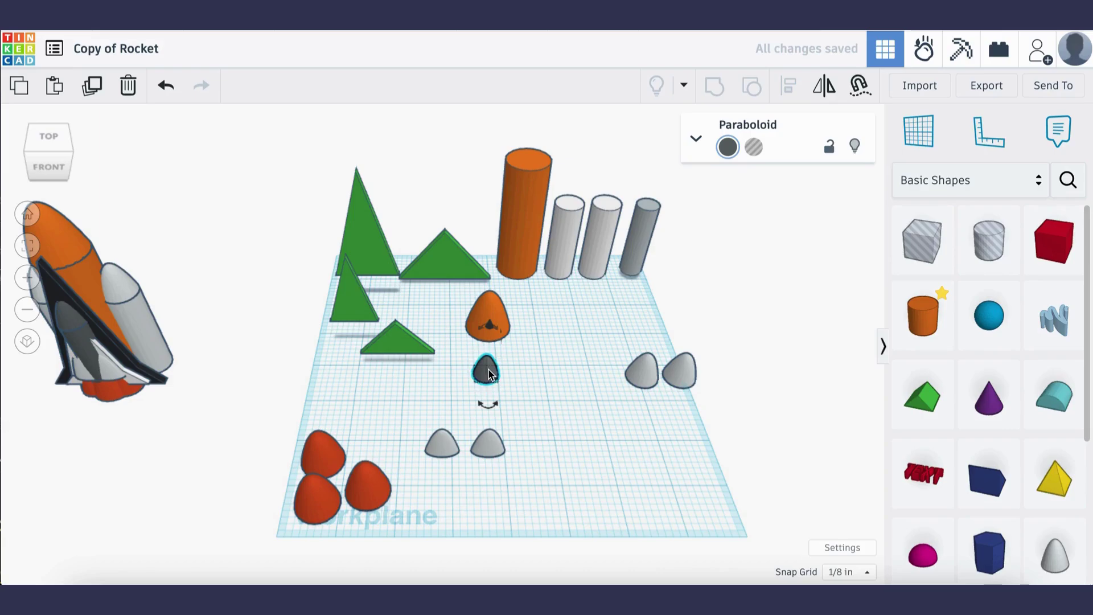
scroll(488, 376, up, 3)
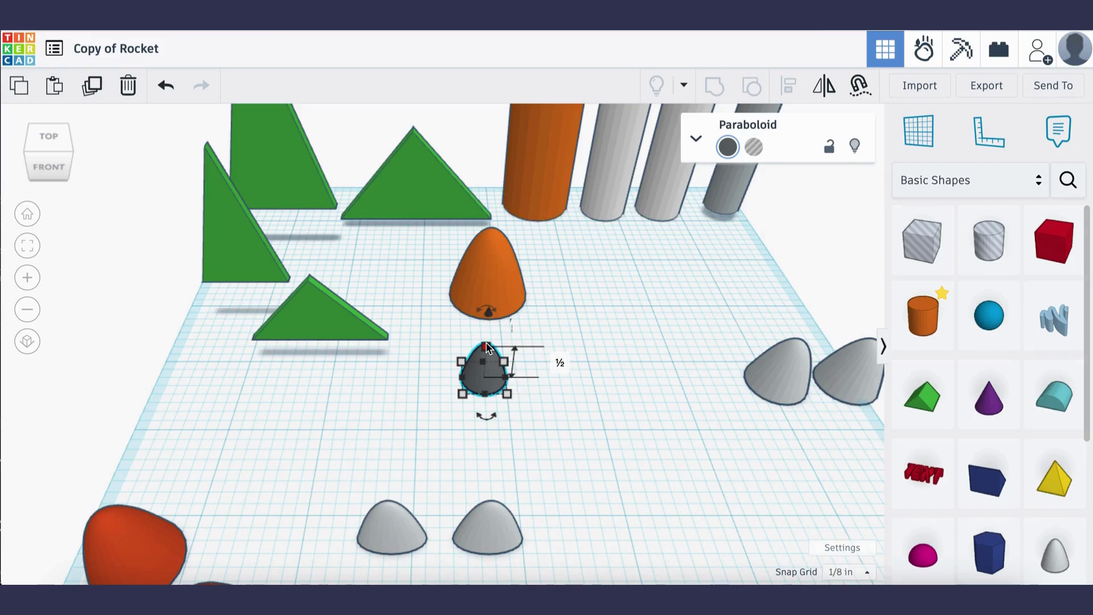
scroll(586, 384, down, 4)
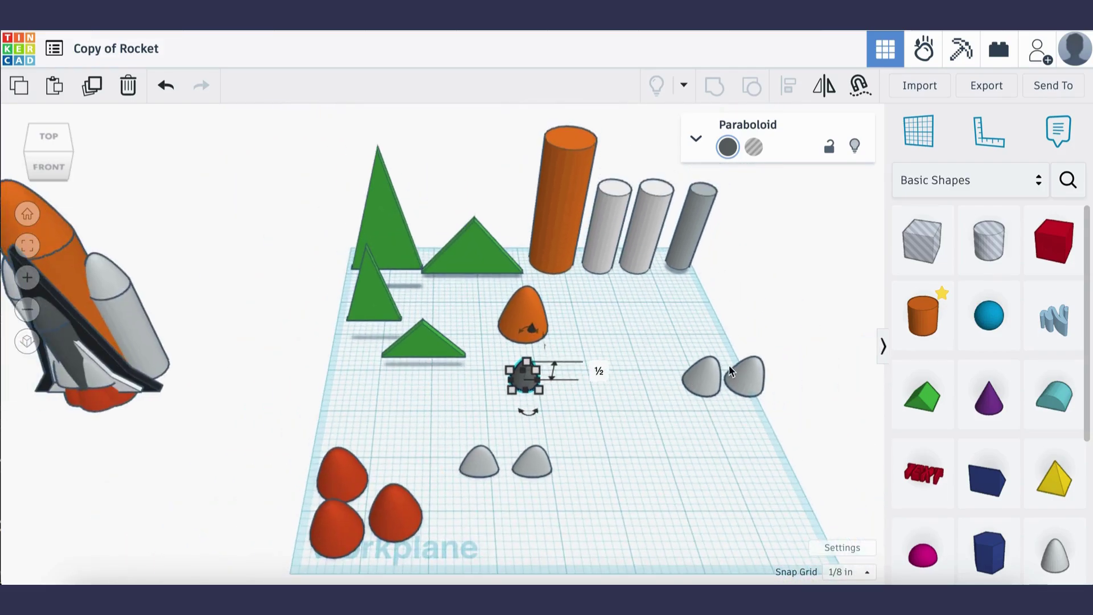
Separate one light grey paraboloid from its twin at the workplane's right side and check its height.
drag(704, 384, 660, 362)
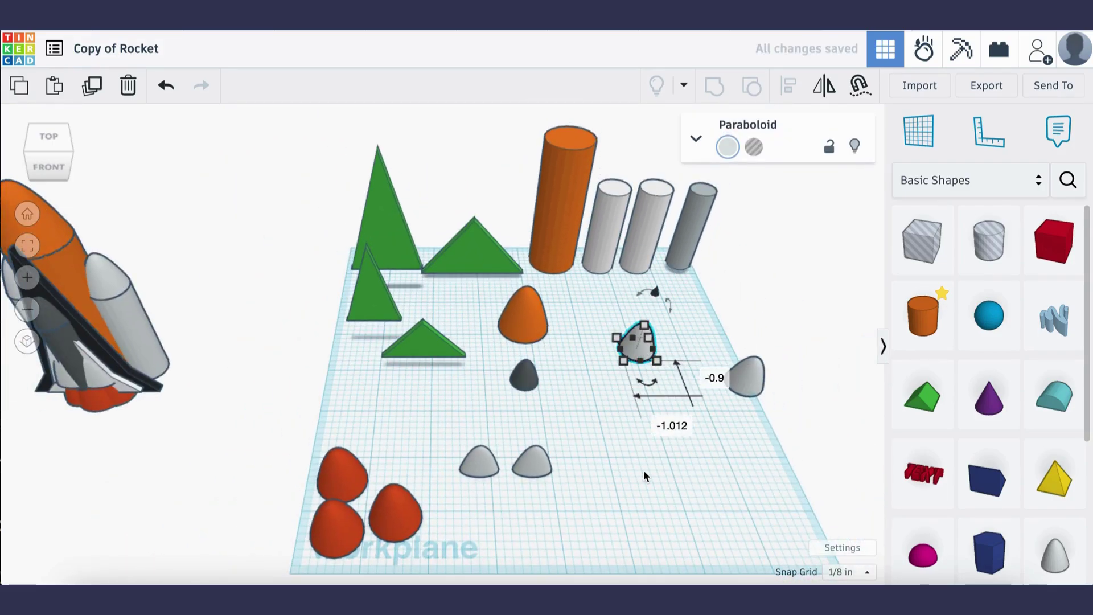
click(643, 469)
click(644, 342)
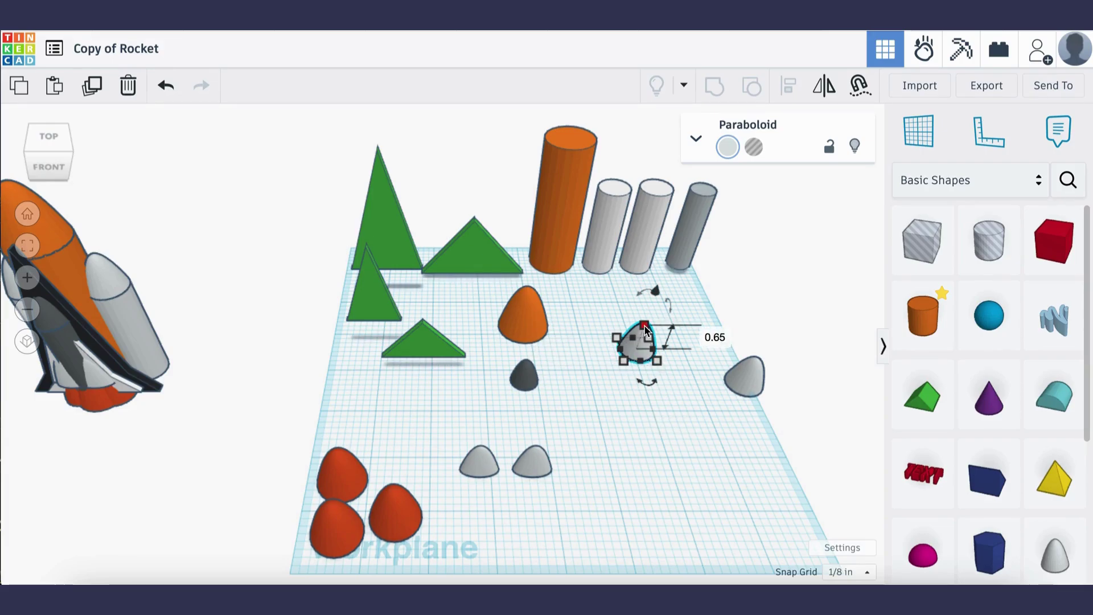
click(632, 425)
Move the orange, dark grey and separated light grey paraboloids together toward the right side of the workplane.
drag(626, 375, 660, 403)
drag(638, 347, 774, 335)
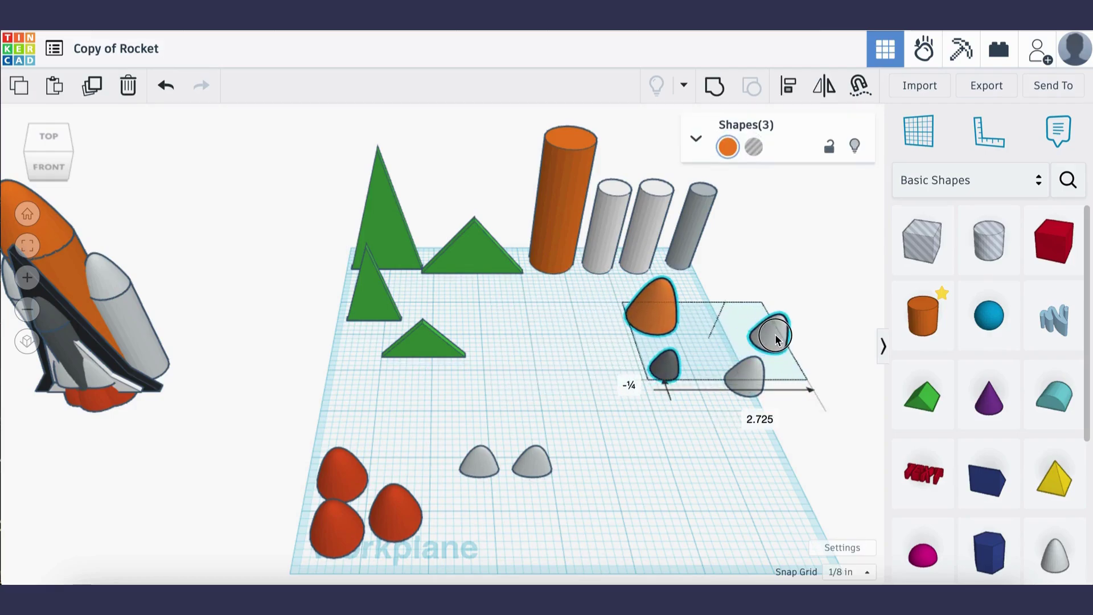
click(690, 484)
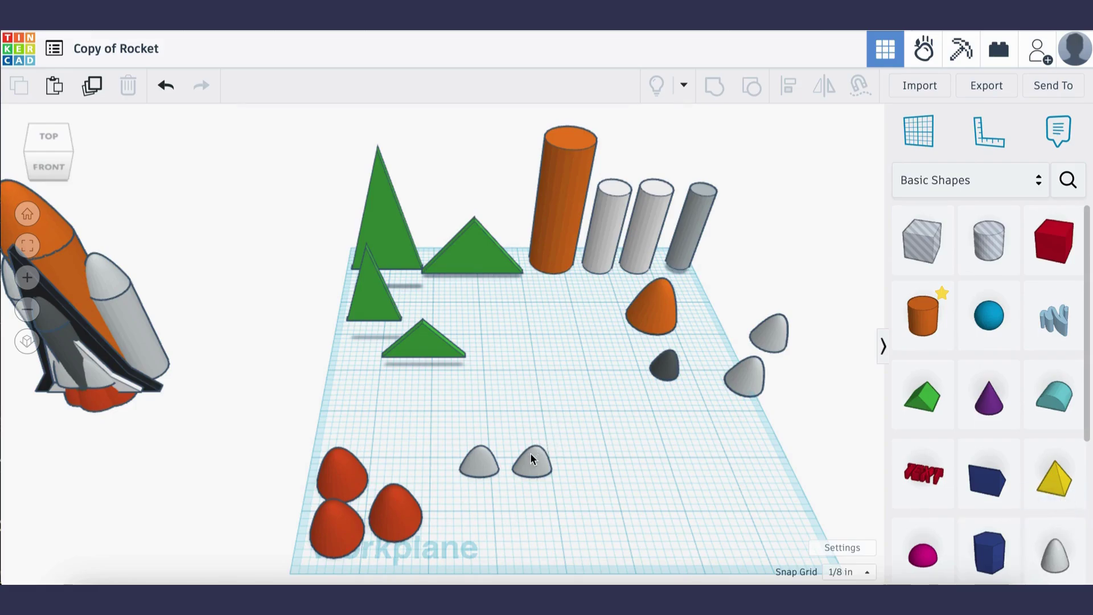
Examine the height and base width of the two small light grey paraboloids near the front of the workplane.
click(544, 470)
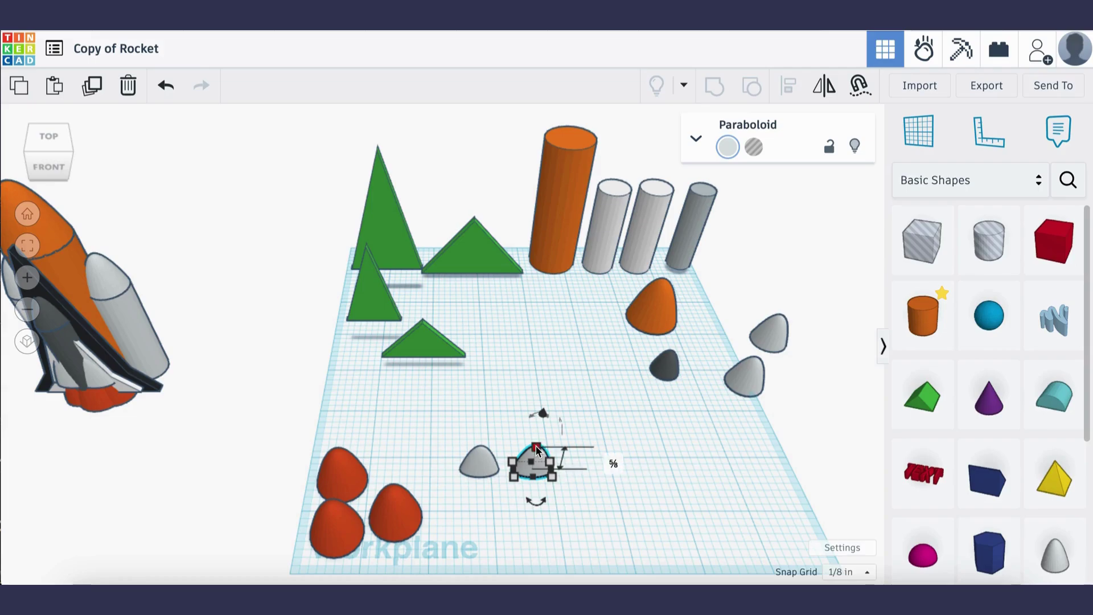
click(647, 507)
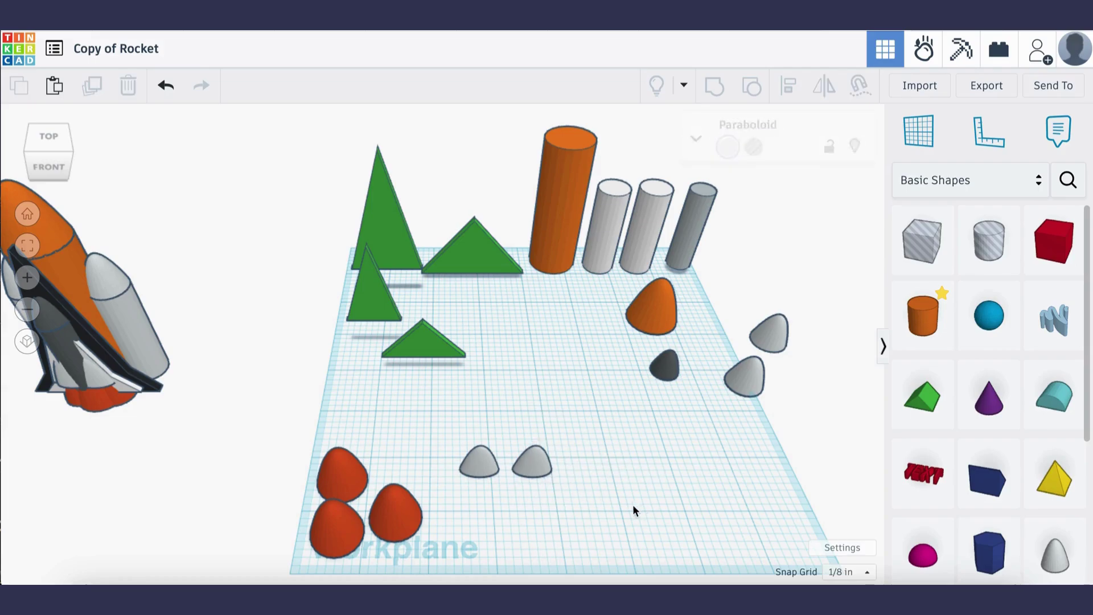
click(536, 465)
click(490, 466)
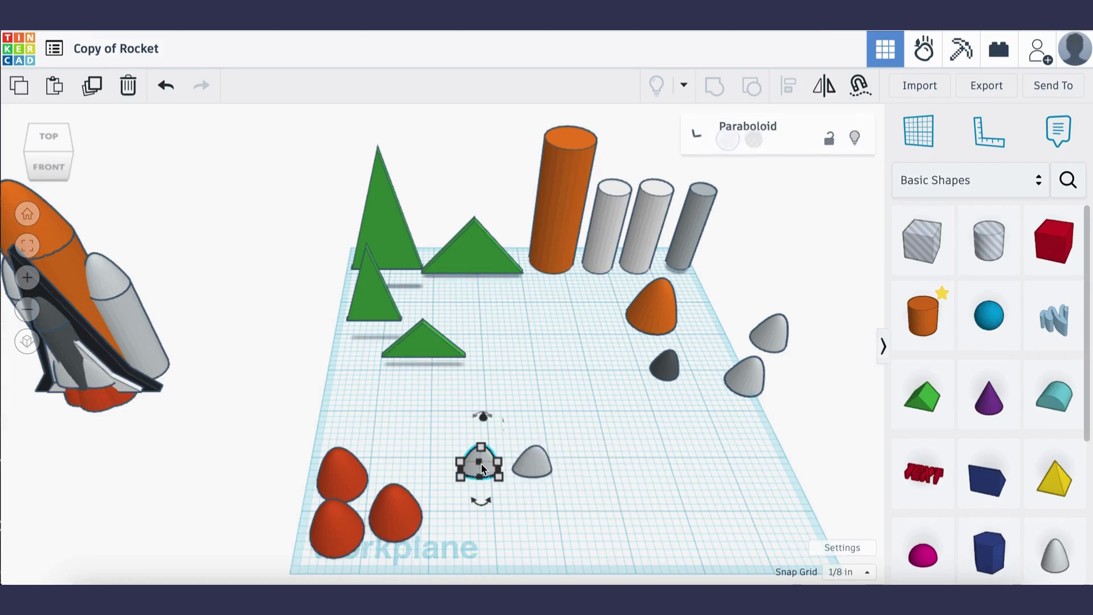
click(544, 463)
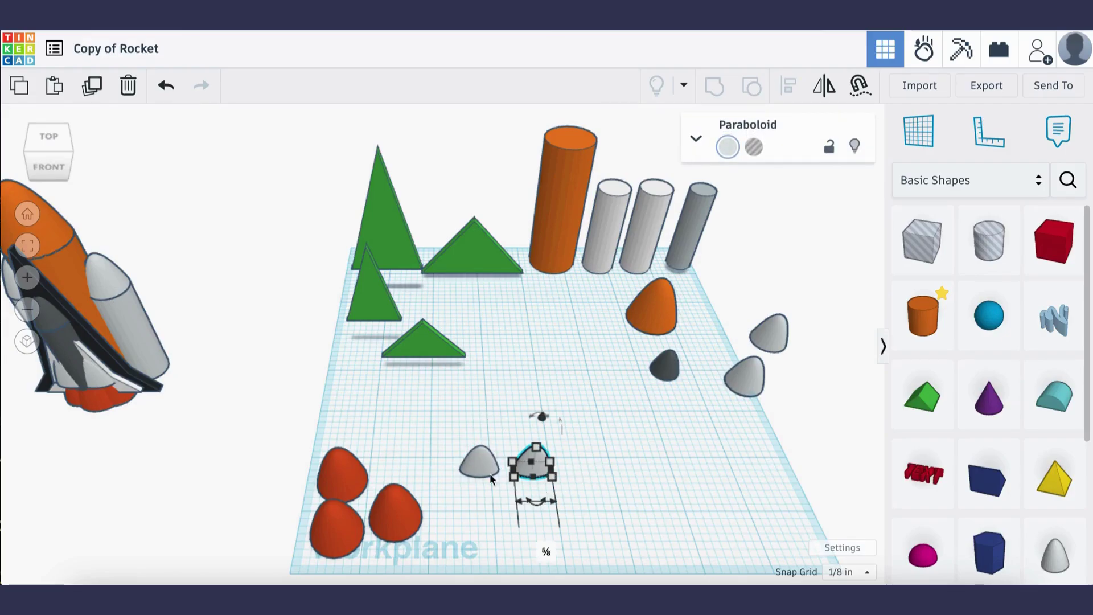
Move the two small light grey paraboloids together to the workplane's right edge, in front of the other paraboloids.
drag(439, 434, 599, 490)
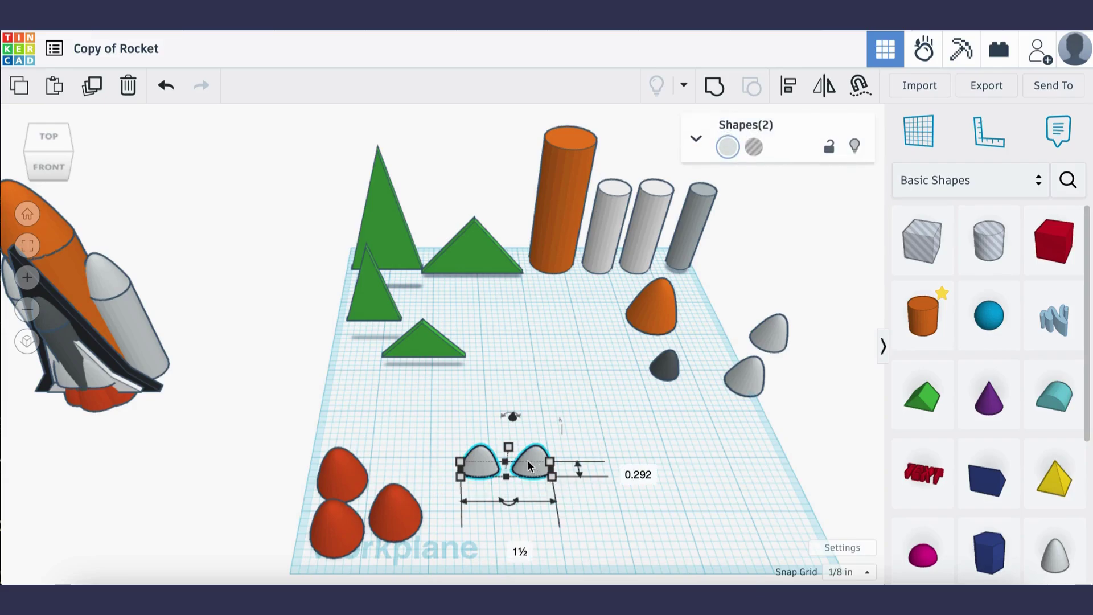
drag(528, 464, 791, 419)
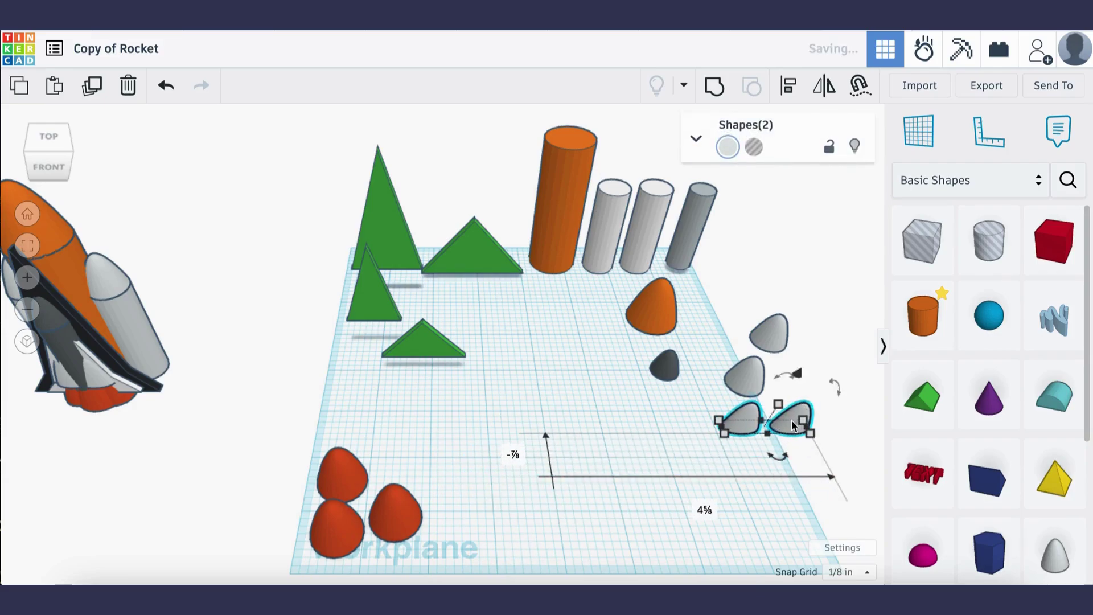
click(459, 442)
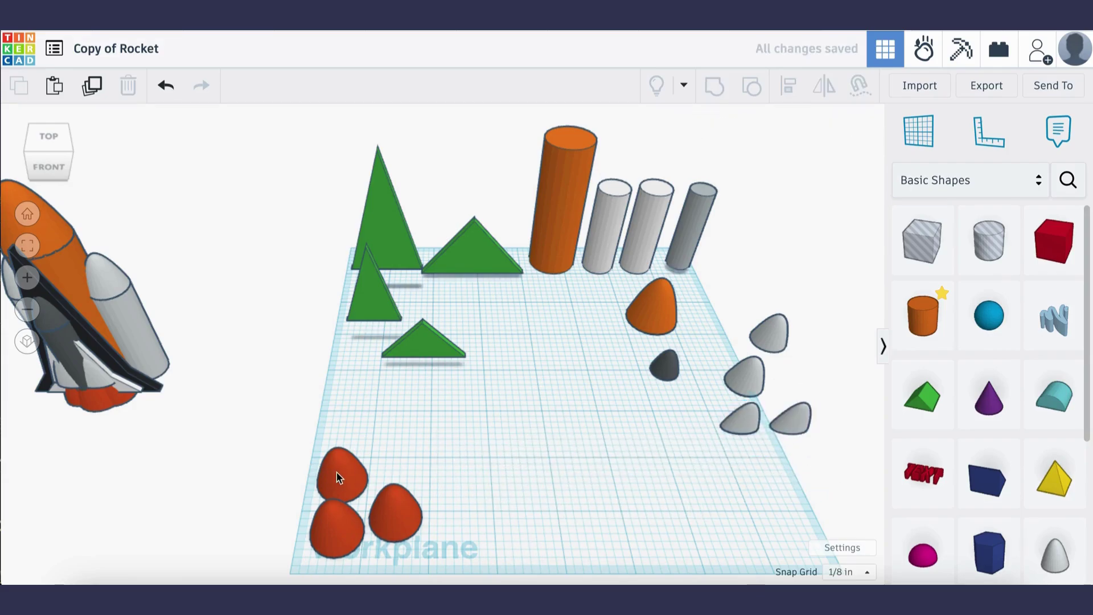
Pull the rear red paraboloid away from the other two to check its height, and place it back beside them.
drag(344, 463, 368, 430)
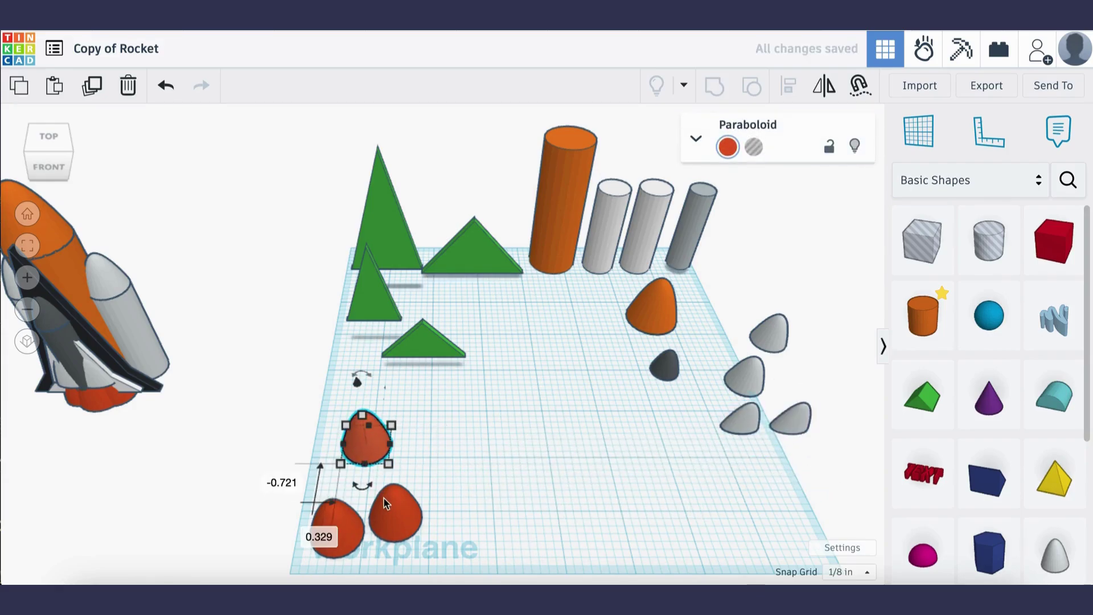
click(473, 465)
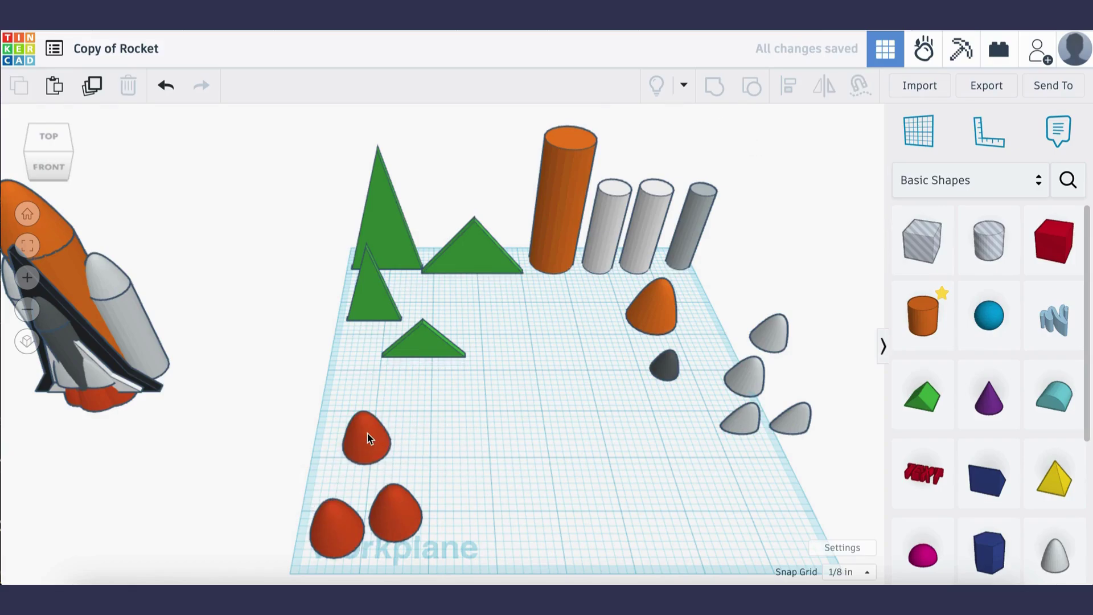
click(367, 437)
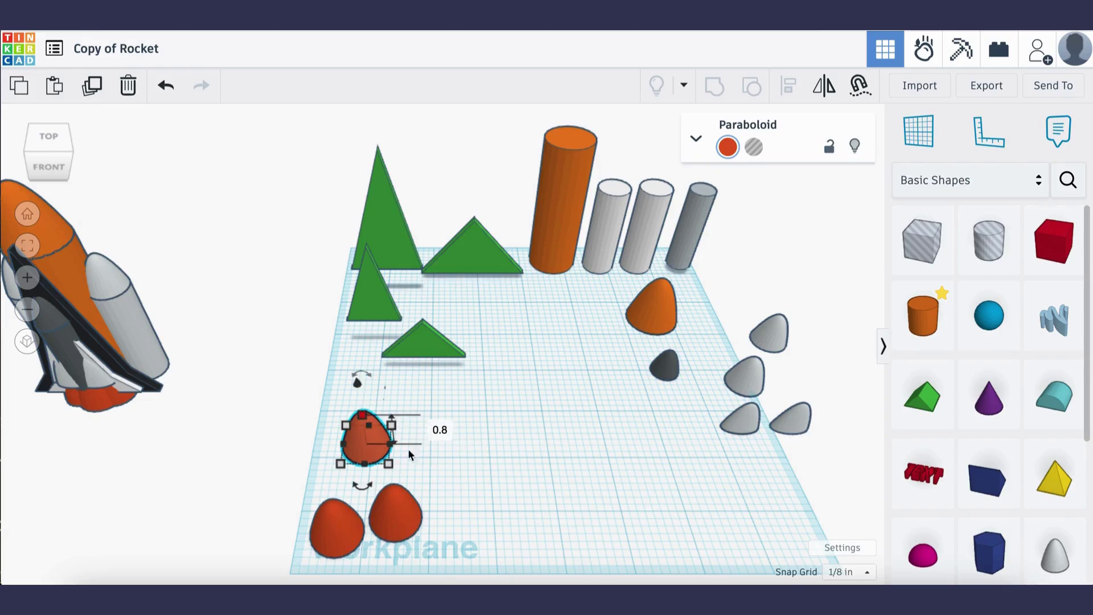
click(529, 527)
drag(366, 448, 350, 485)
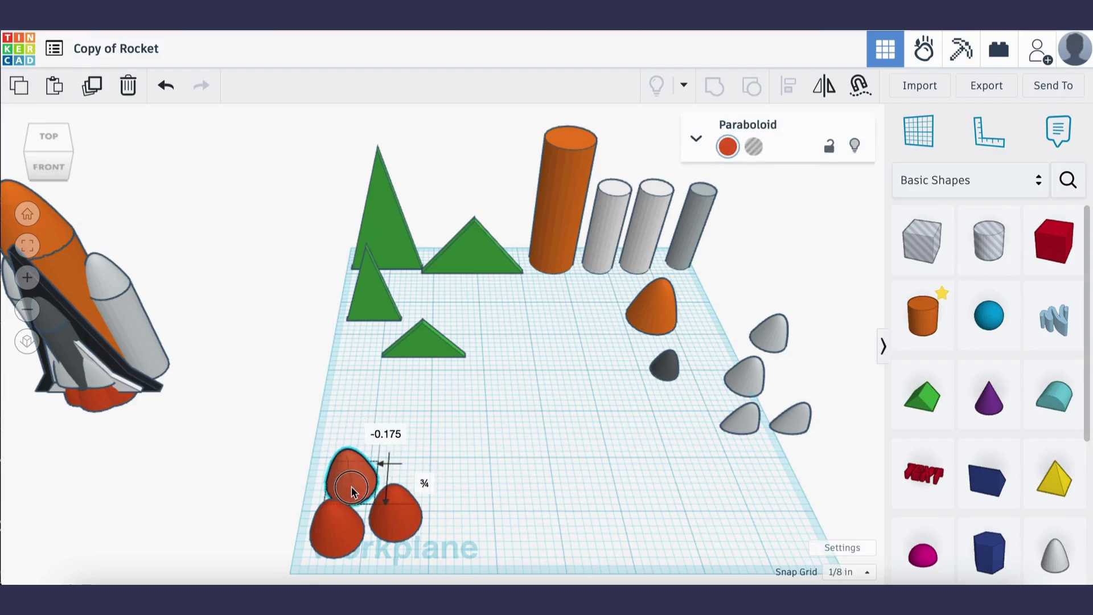
Examine the width, thickness and height of the tall green roof at the back of the workplane.
click(493, 417)
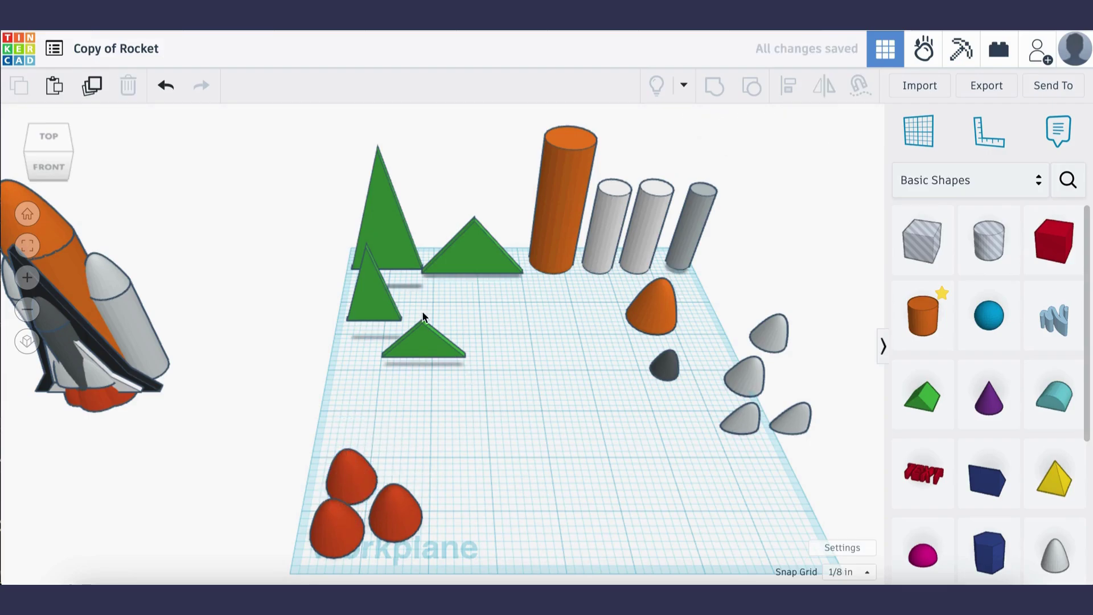
click(384, 206)
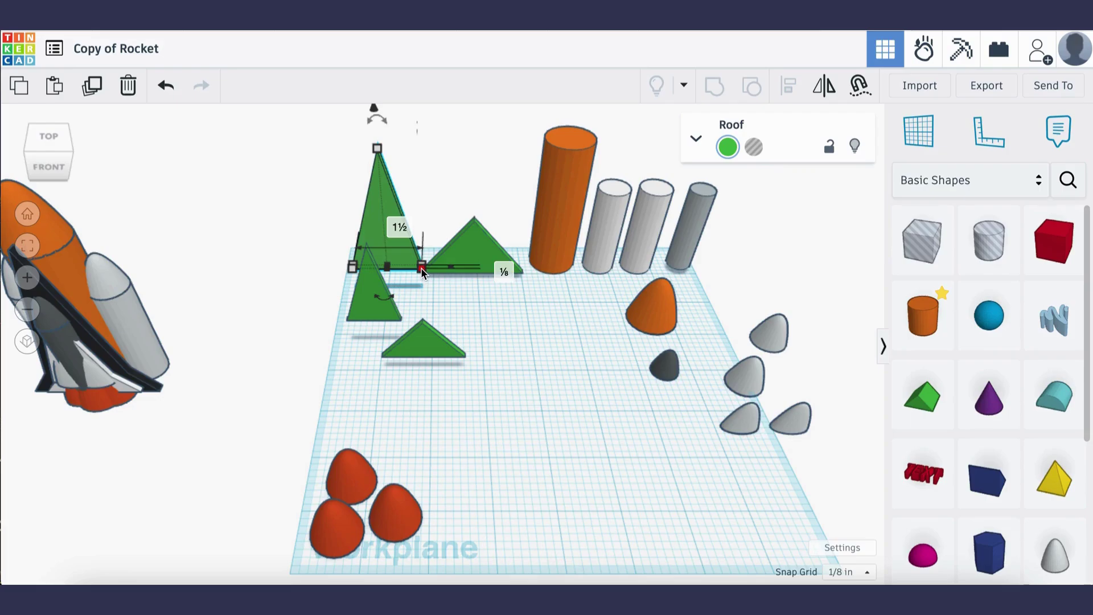
scroll(421, 267, up, 2)
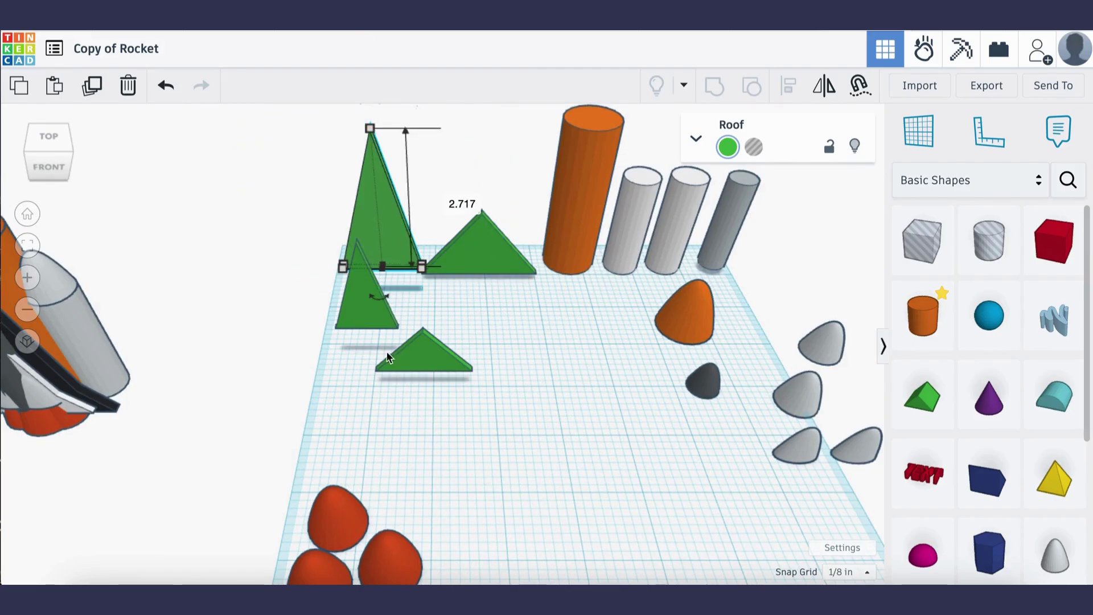
Move the two smaller green roofs to the middle of the workplane and check the height of the wide rear roof.
drag(358, 320, 548, 365)
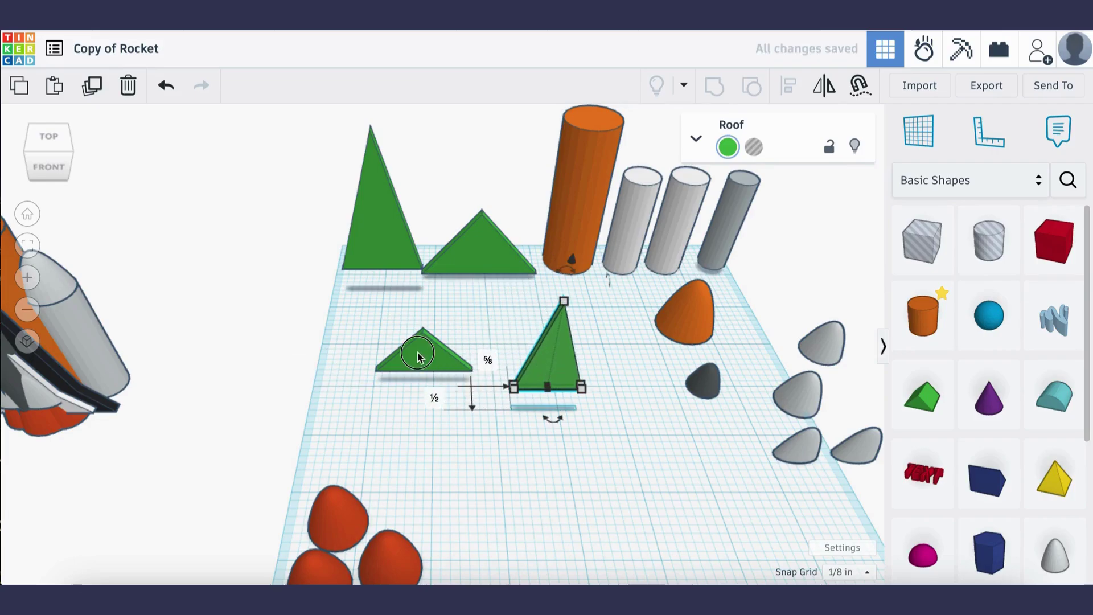
drag(453, 373, 506, 406)
click(477, 251)
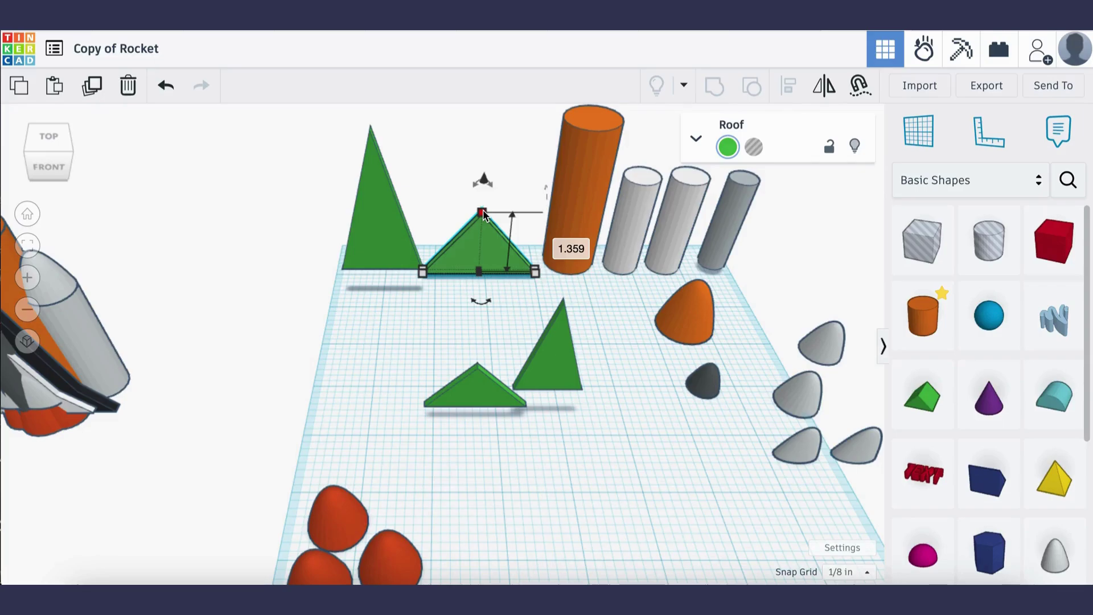
click(415, 334)
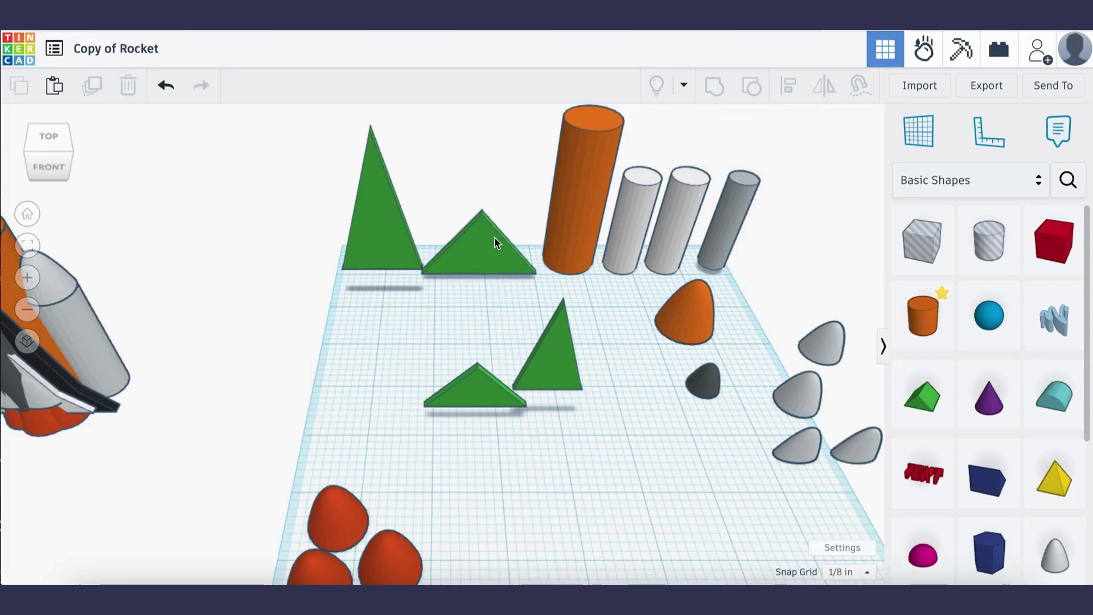
Overlap the wide green roof with the base of the tall one and group both as a single black shape.
drag(485, 243, 382, 256)
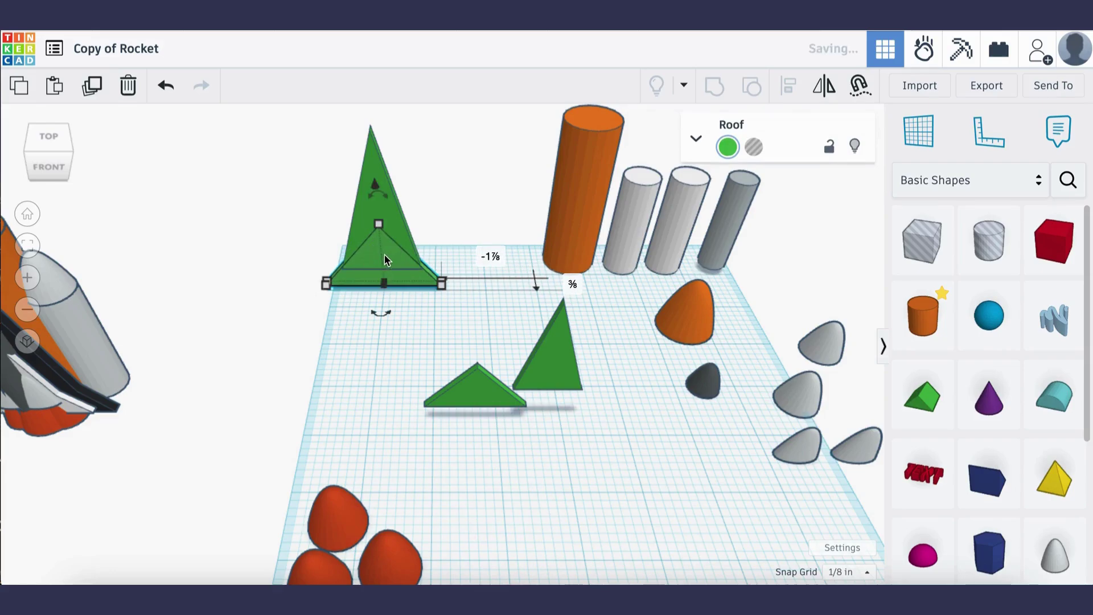
drag(302, 180, 460, 333)
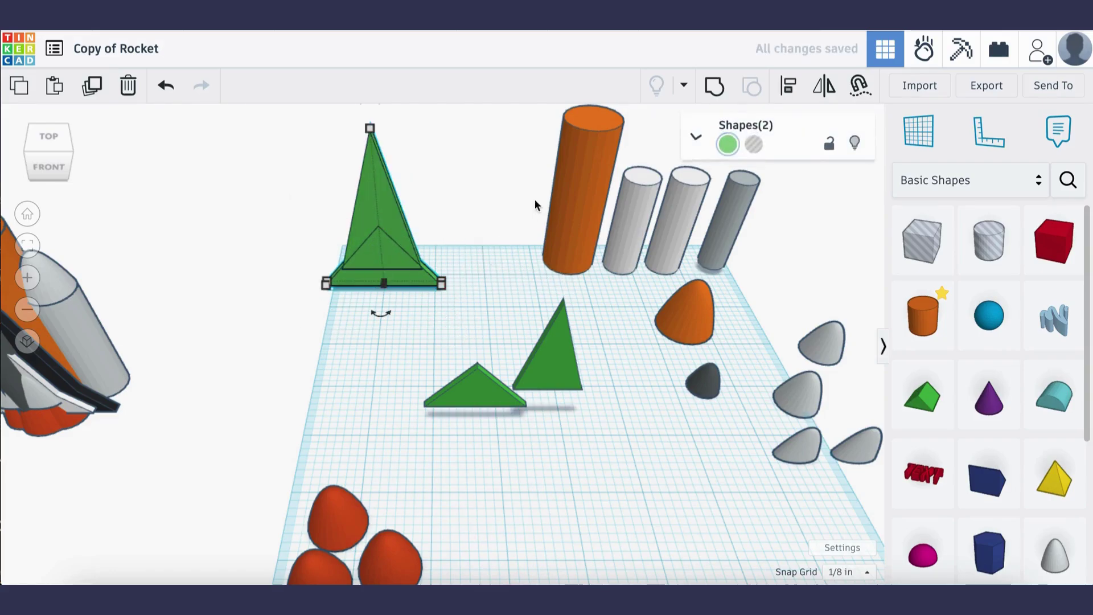
click(728, 147)
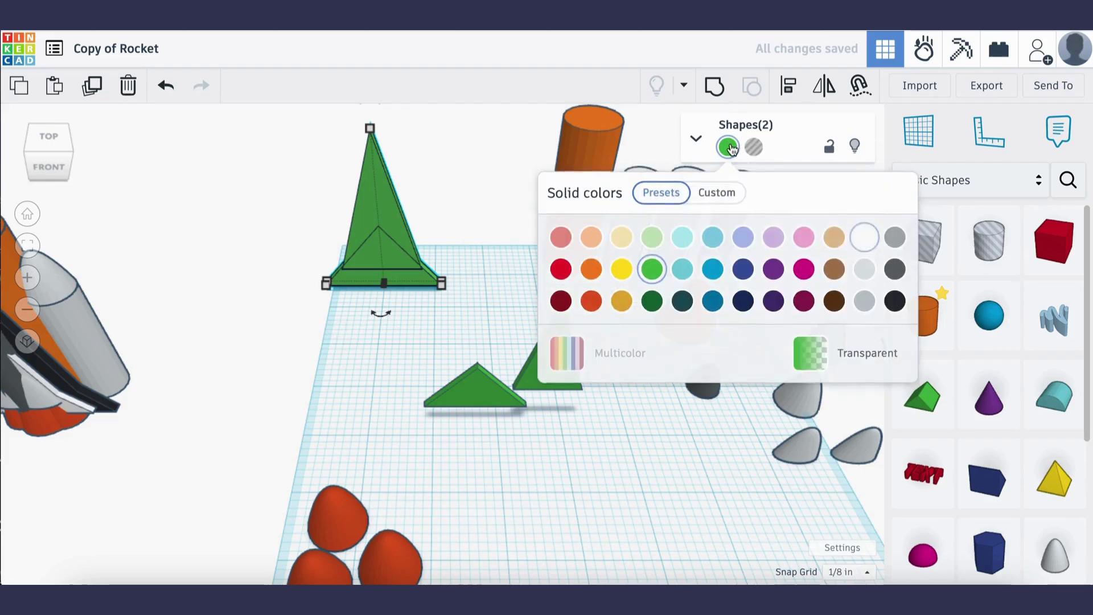
click(894, 306)
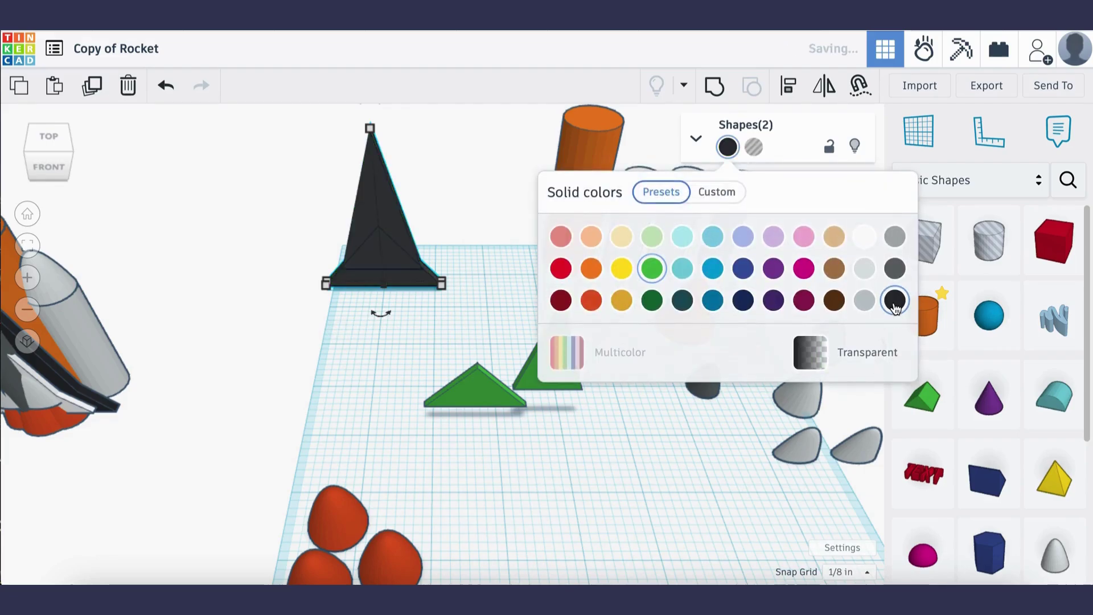
click(716, 86)
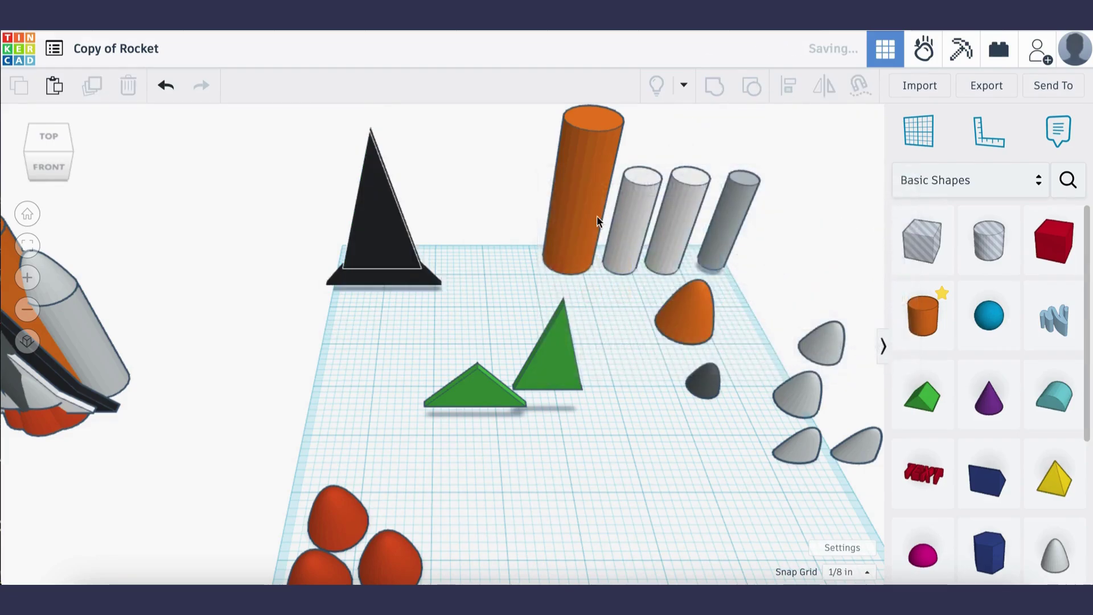
Delete the two leftover green roofs in the middle of the workplane.
click(549, 361)
click(470, 388)
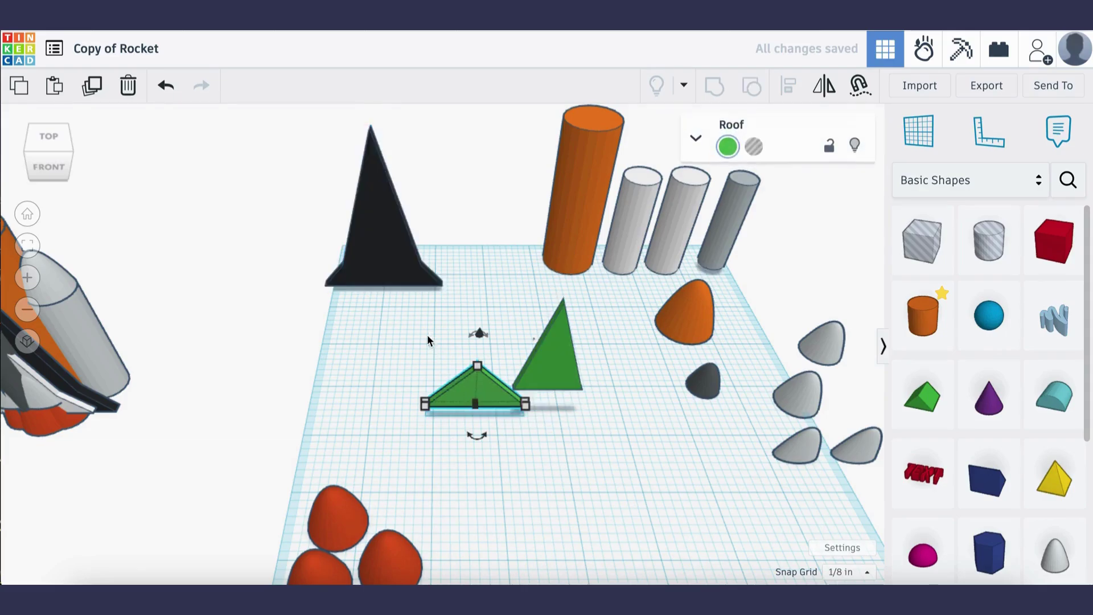
drag(413, 307, 573, 420)
key(Delete)
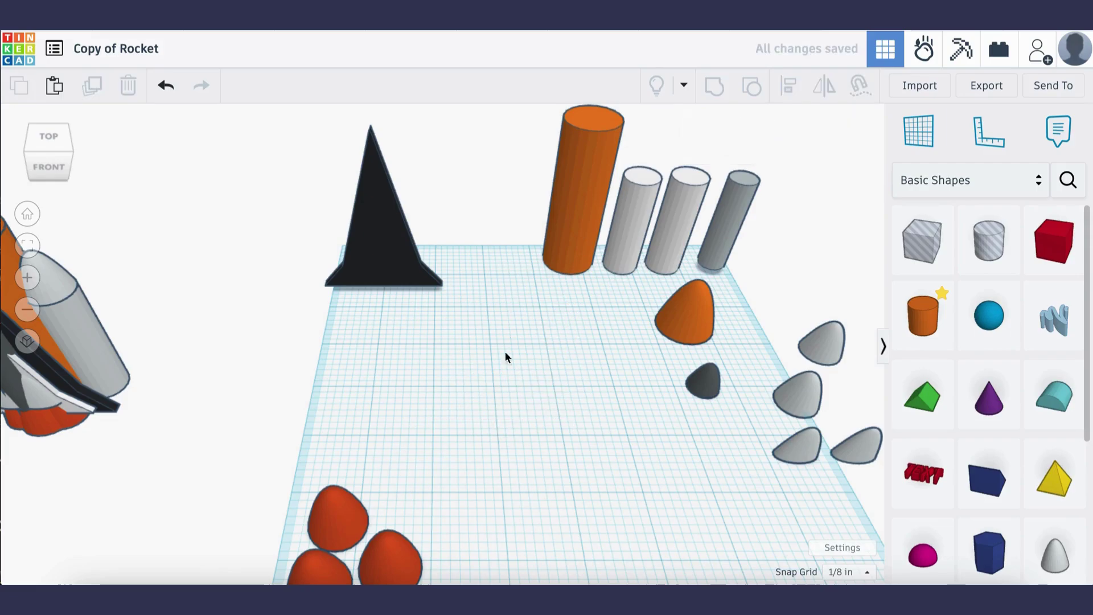
Duplicate the black wing shape and place the copy directly in front of the original.
click(377, 233)
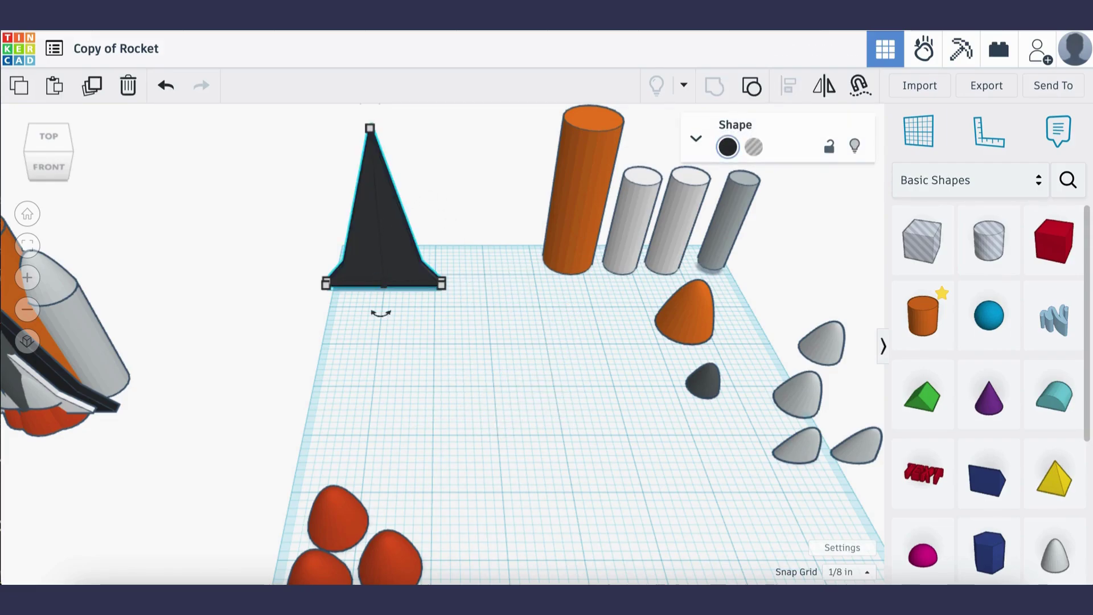
key(ctrl+c)
key(ctrl+v)
drag(459, 244, 400, 337)
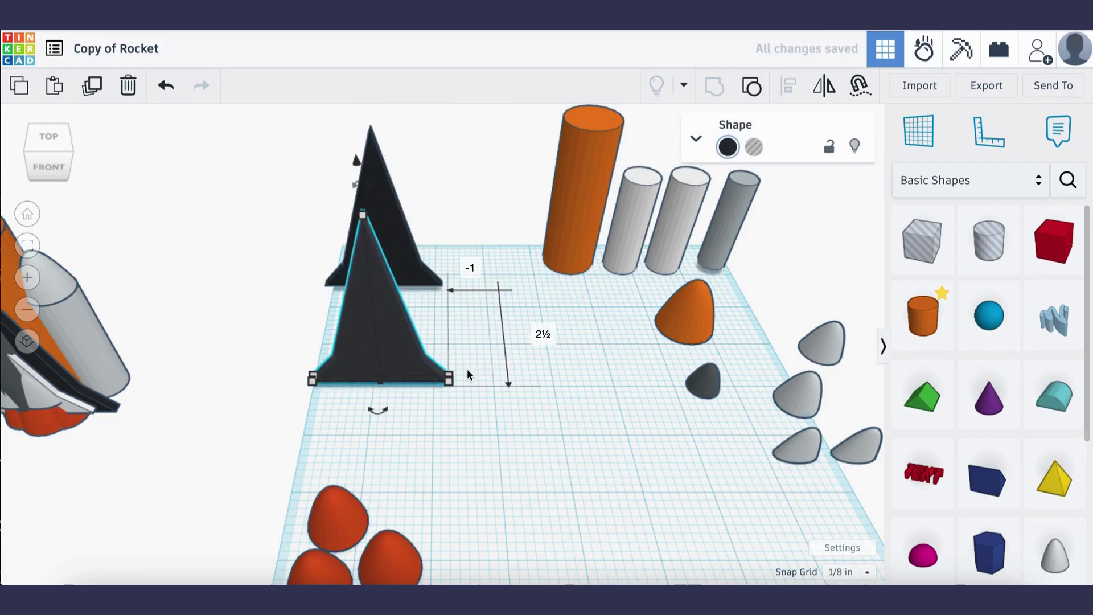
Scale the front wing copy down proportionally to about 2⅜ in tall and colour it white.
click(363, 217)
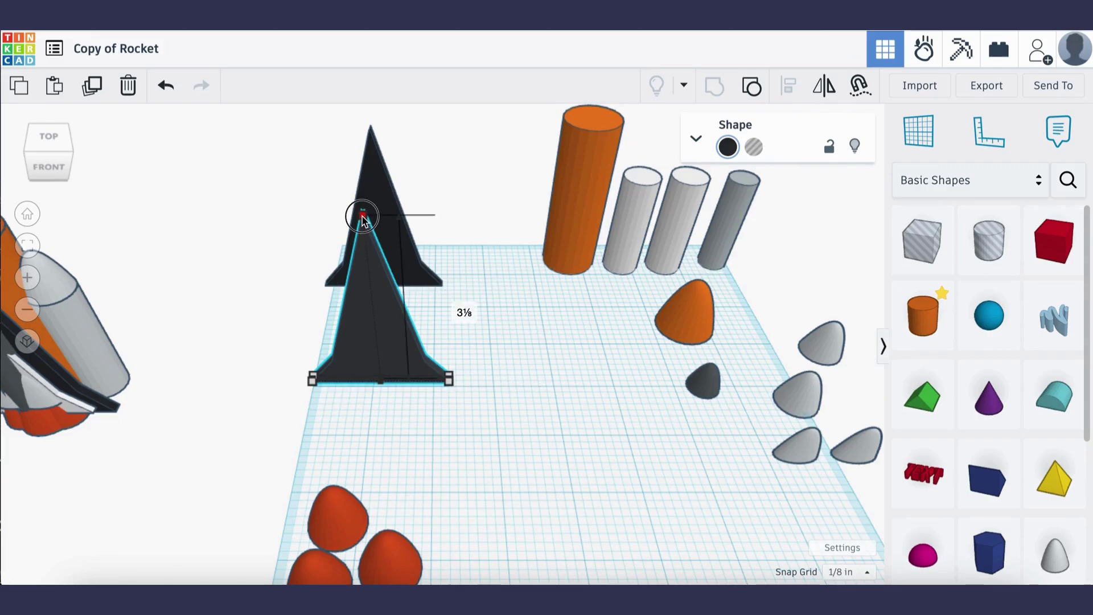
shift+drag(363, 218, 378, 263)
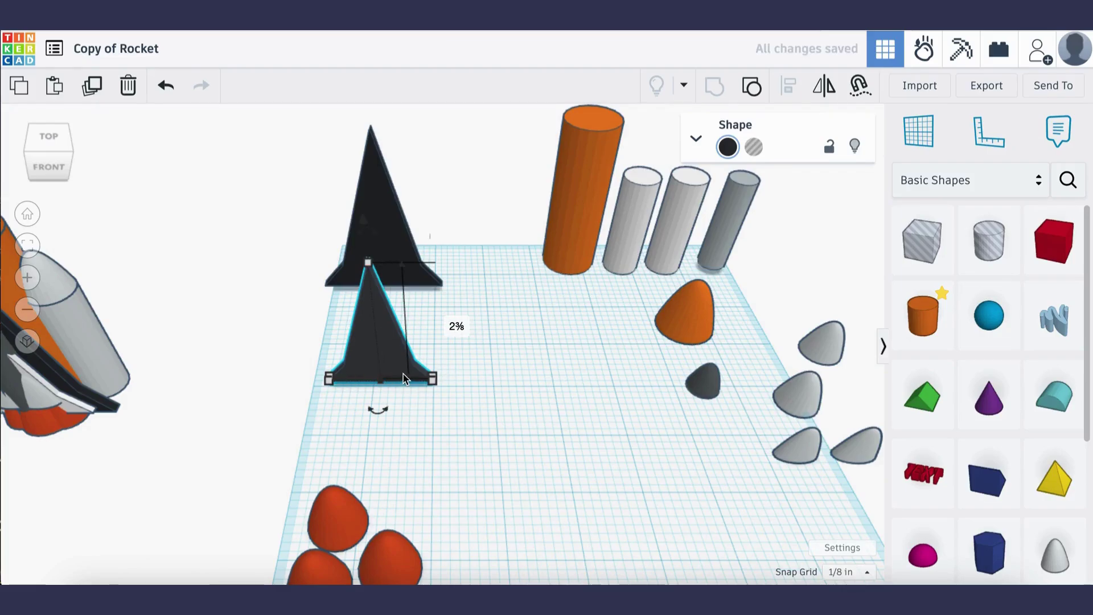
click(729, 147)
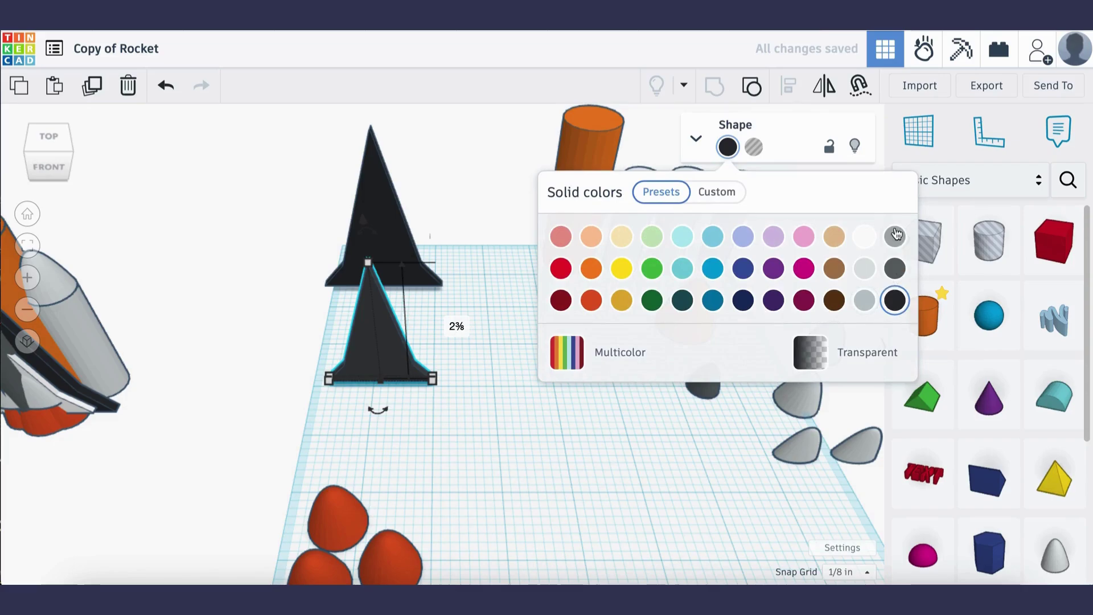
click(864, 236)
click(618, 521)
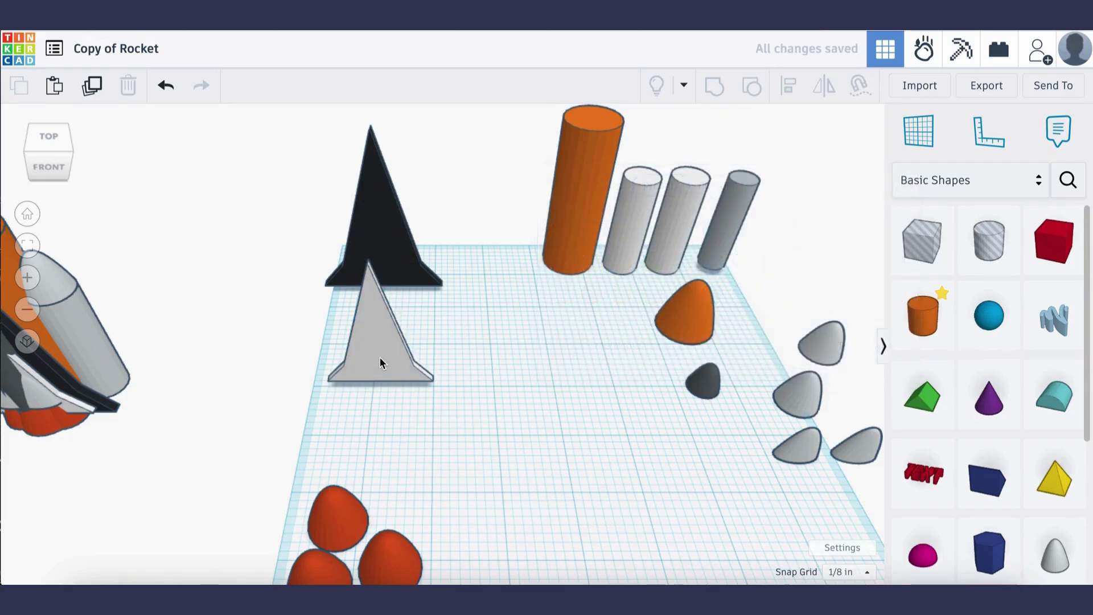
Centre the white wing against the front of the black one and move both together toward the middle of the workplane.
drag(379, 337, 384, 268)
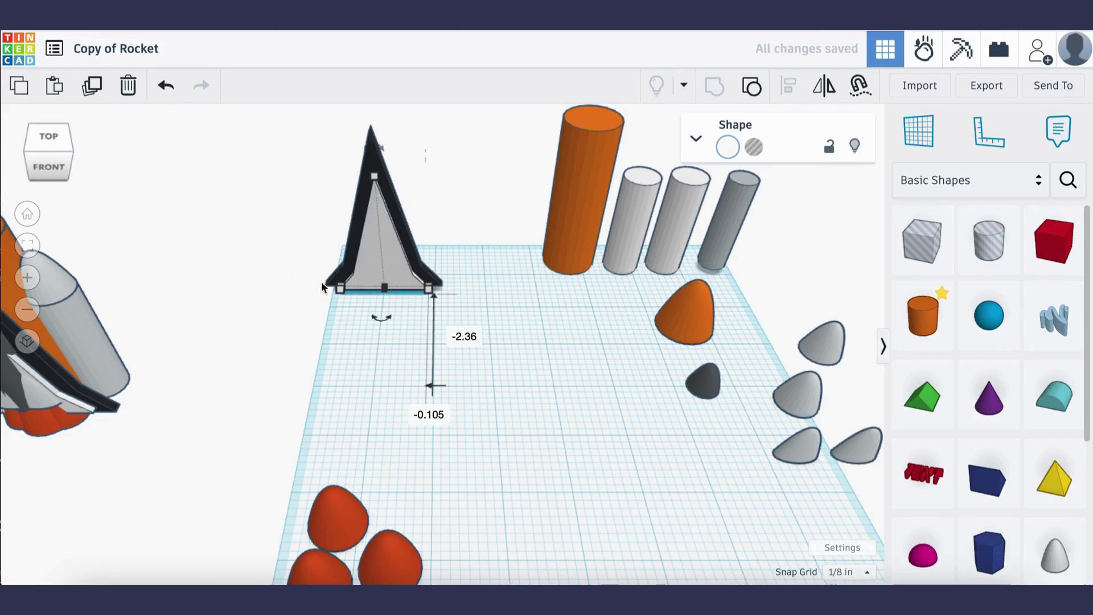
click(570, 421)
drag(301, 160, 446, 356)
drag(376, 233, 438, 286)
click(583, 461)
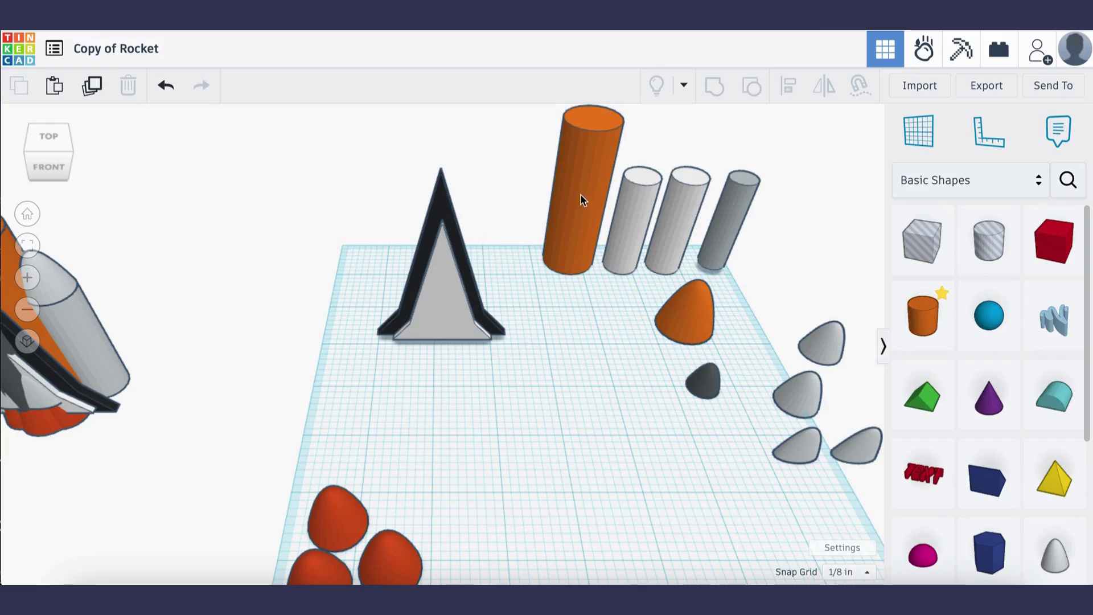
Bring the orange cylinder forward beside the wings and place the orange paraboloid next to it.
drag(580, 201, 542, 359)
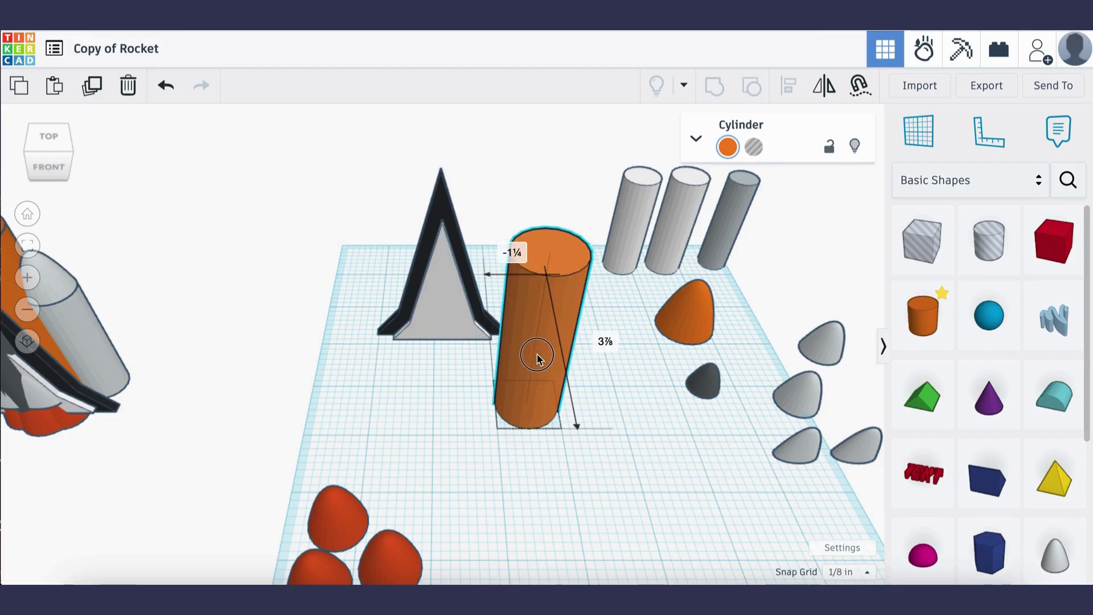
click(630, 468)
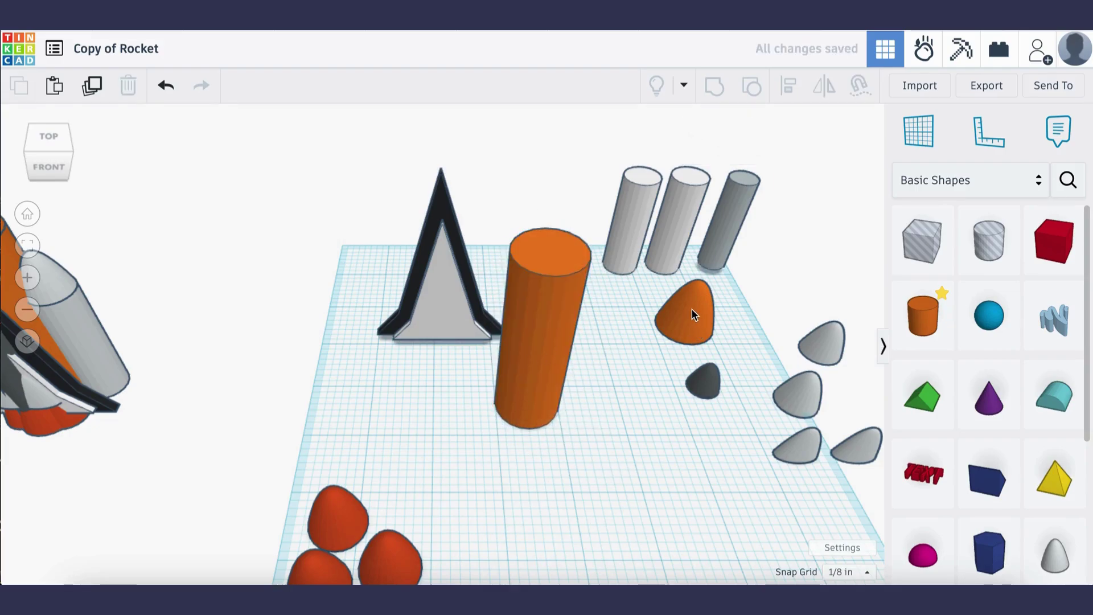
drag(694, 314, 608, 403)
click(606, 488)
Raise the orange paraboloid 3 in above the workplane.
click(623, 367)
mouse_move(628, 328)
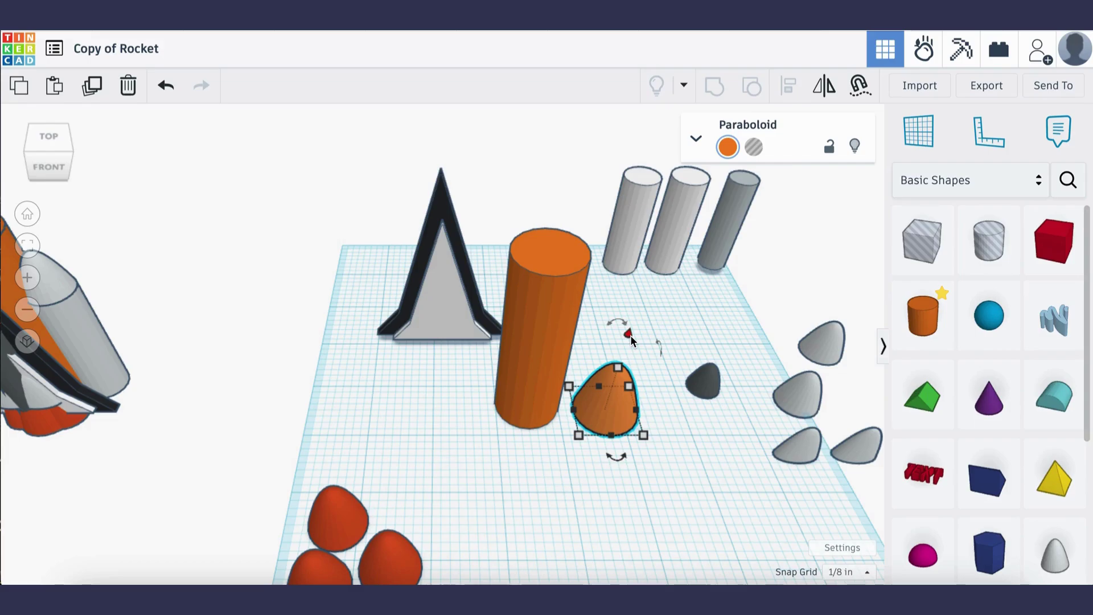
drag(630, 334, 667, 117)
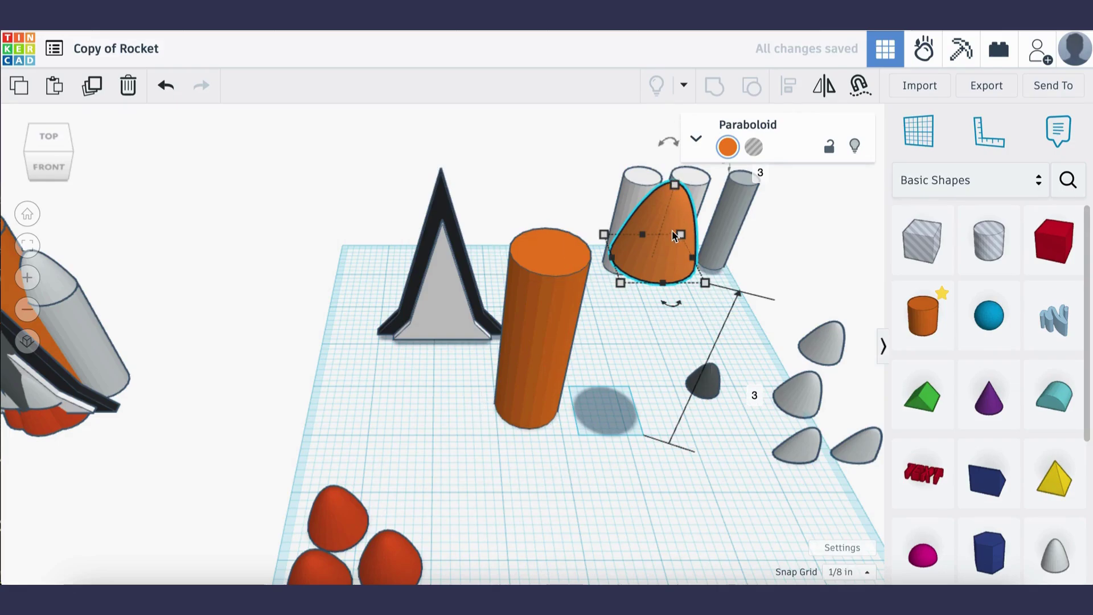
Align the orange paraboloid and cylinder by their centres in both horizontal directions to form the main tank.
shift+click(529, 350)
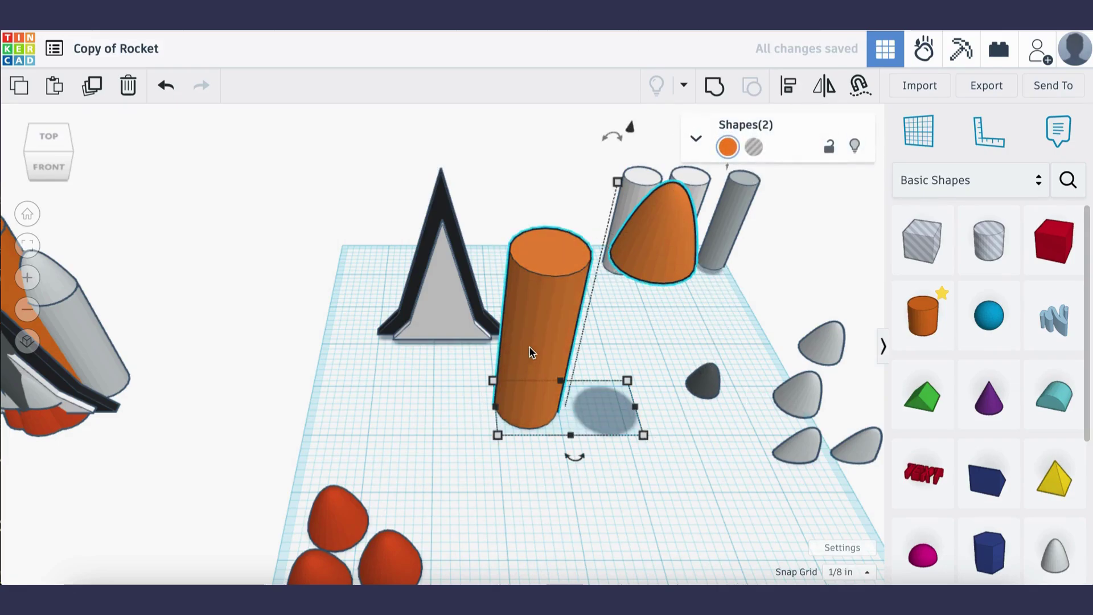
click(789, 85)
click(574, 455)
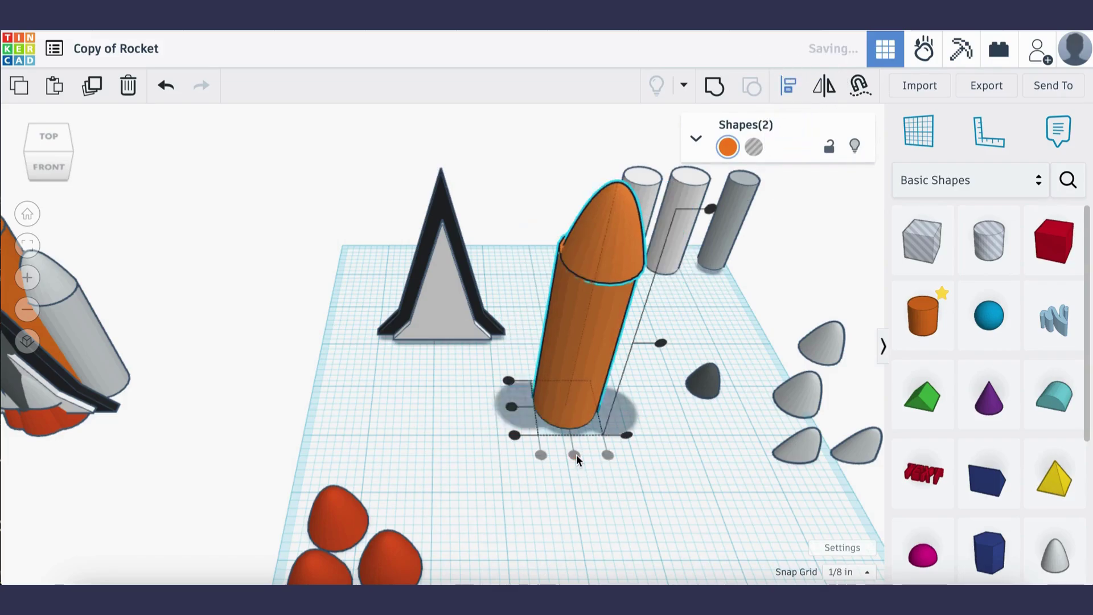
click(512, 407)
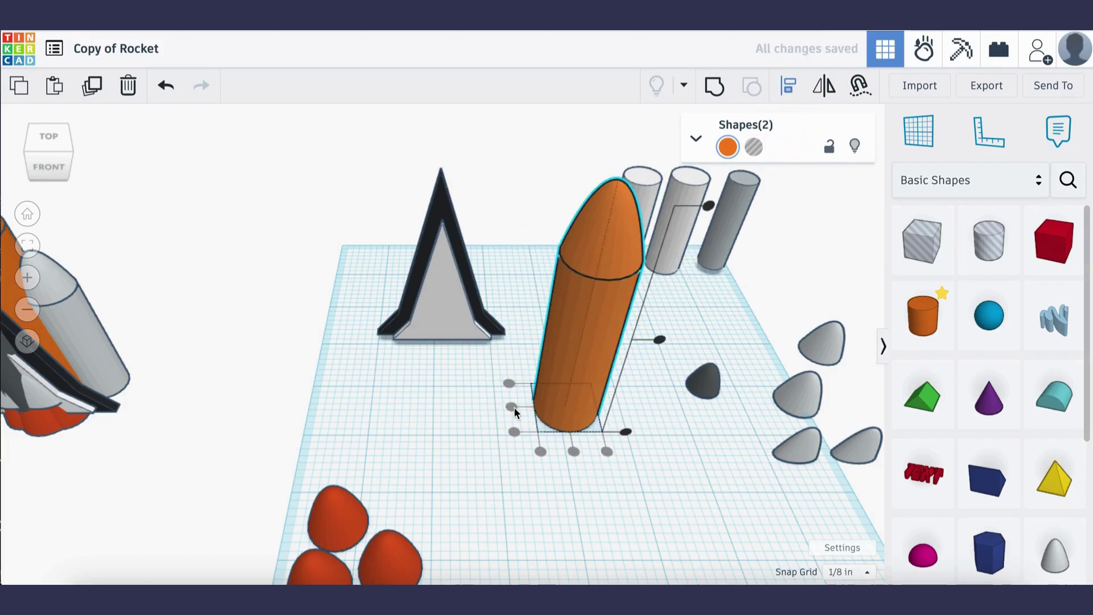
click(428, 452)
Move the orange cylinder and its paraboloid nose together to a centred position behind the black and white wings.
click(605, 271)
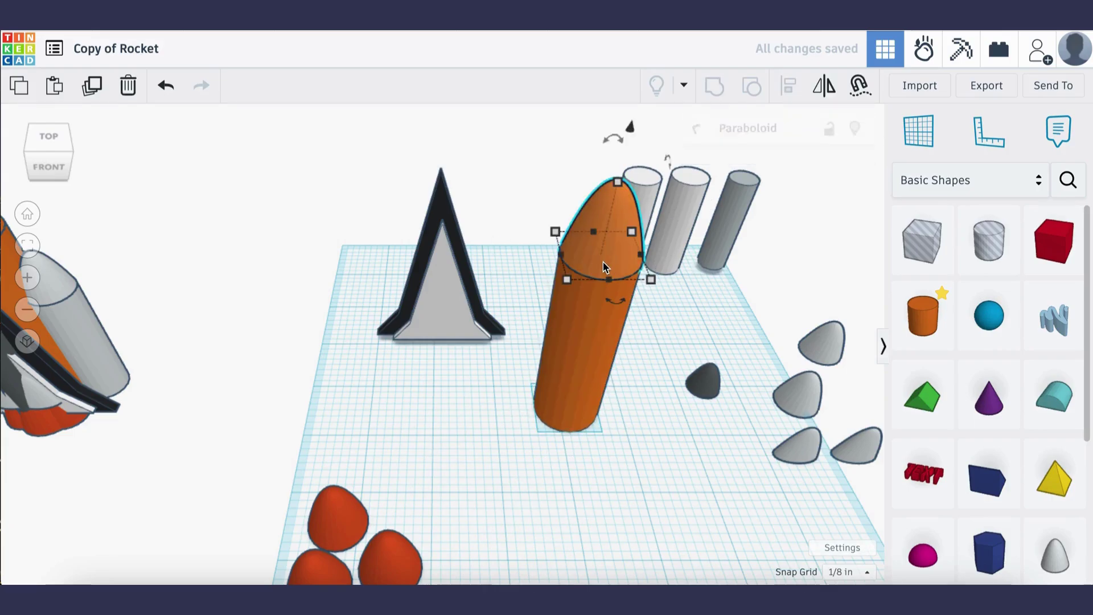
shift+click(590, 354)
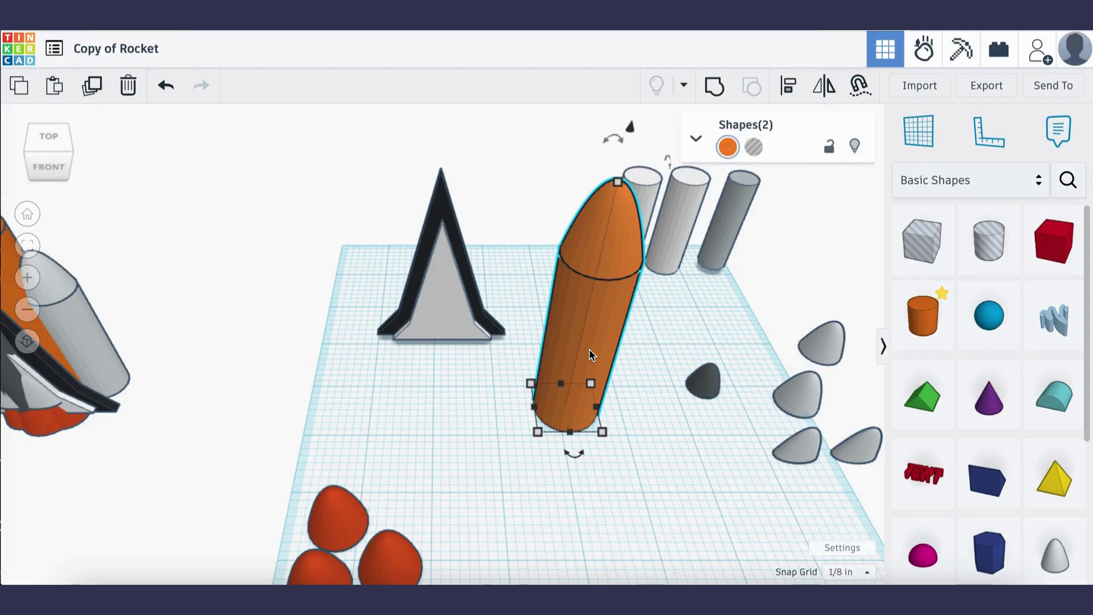
drag(590, 355, 450, 232)
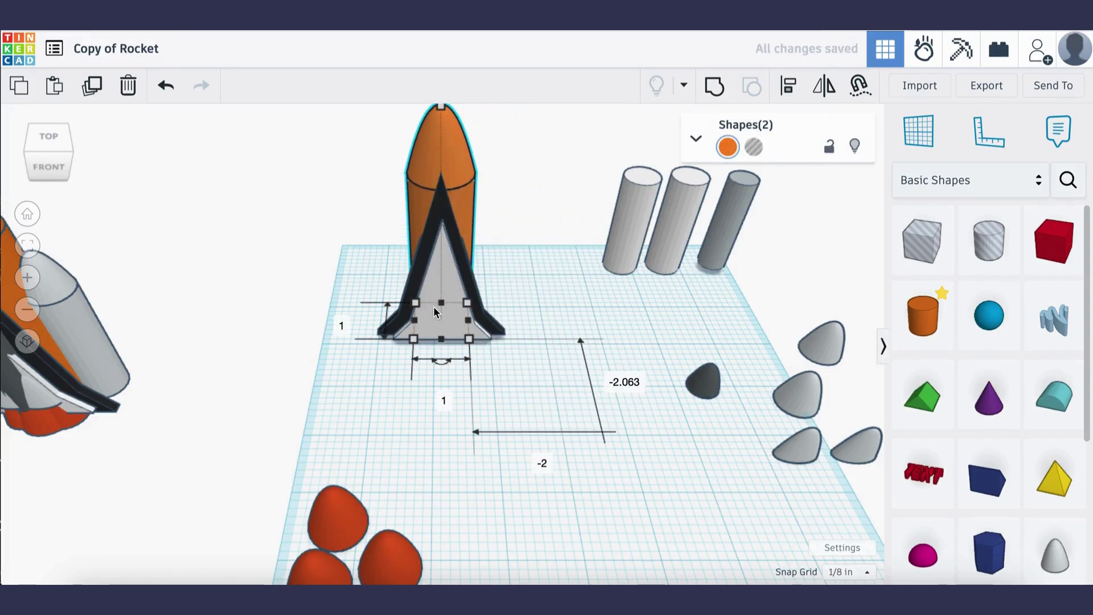
Bring one light grey cylinder forward beside the wings and place a matching light grey paraboloid next to it.
mouse_move(70, 153)
mouse_down()
mouse_move(47, 158)
mouse_move(63, 147)
mouse_move(73, 157)
mouse_up()
click(72, 157)
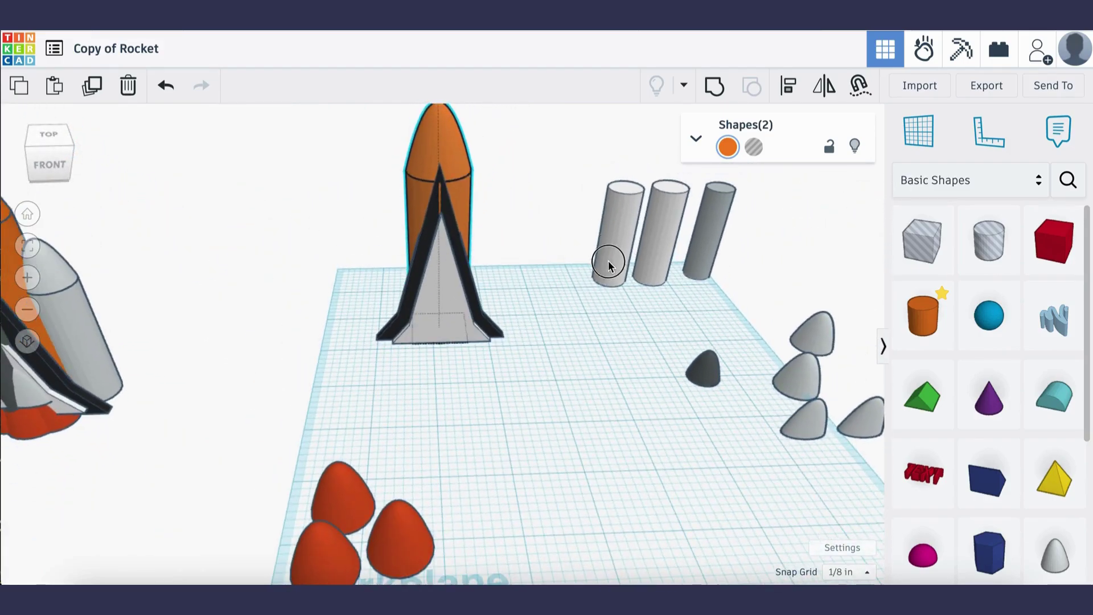
drag(609, 261, 572, 334)
drag(804, 380, 630, 344)
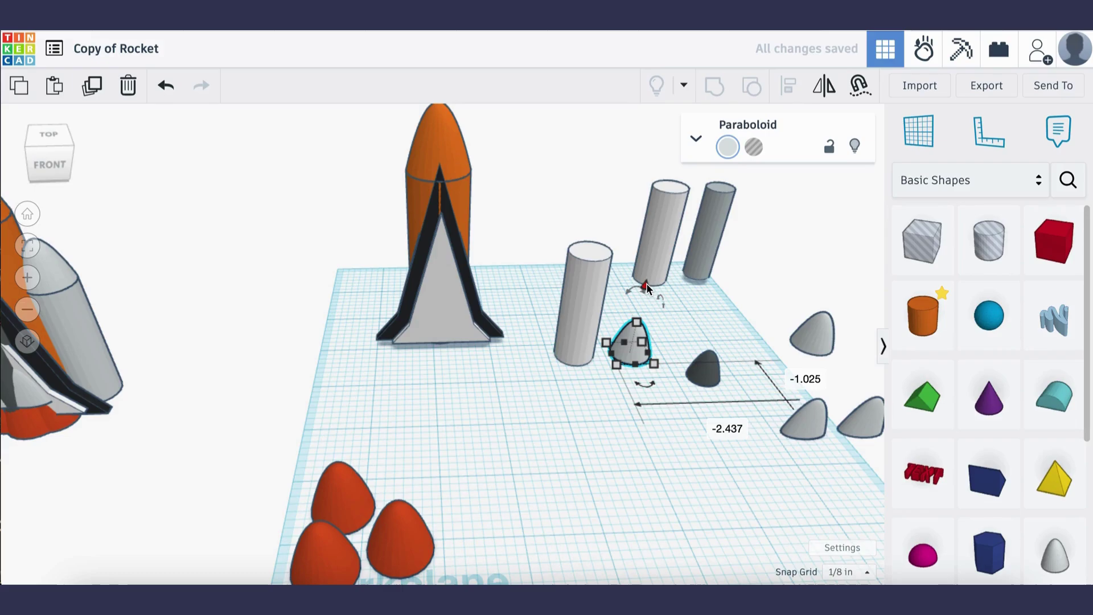
Raise the light grey paraboloid 2 in and align it with the front light grey cylinder by centres in both horizontal directions.
drag(647, 285, 656, 163)
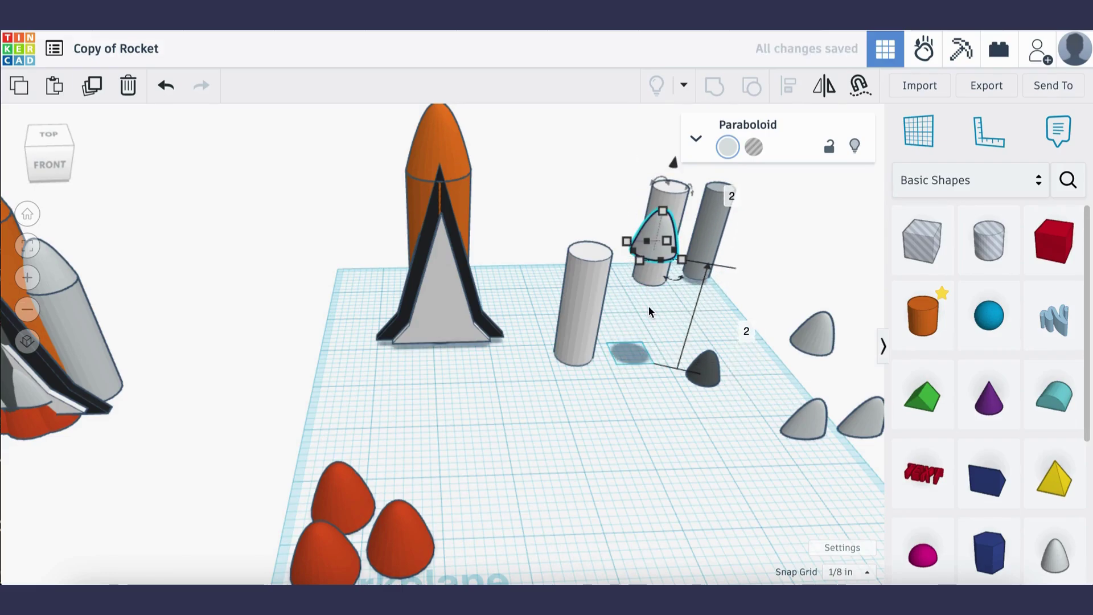
shift+click(583, 327)
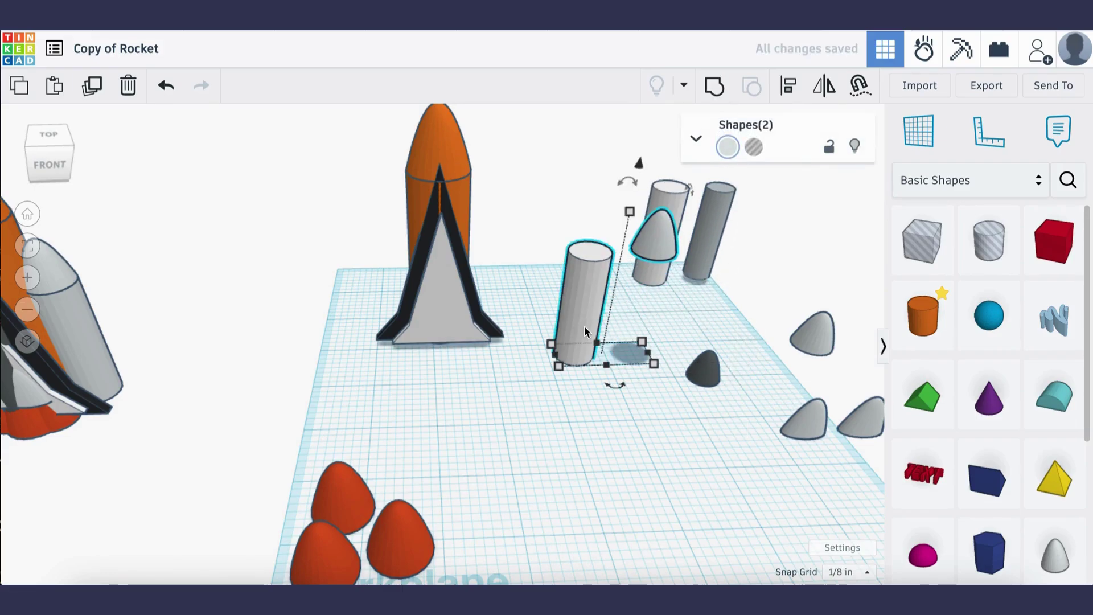
click(793, 87)
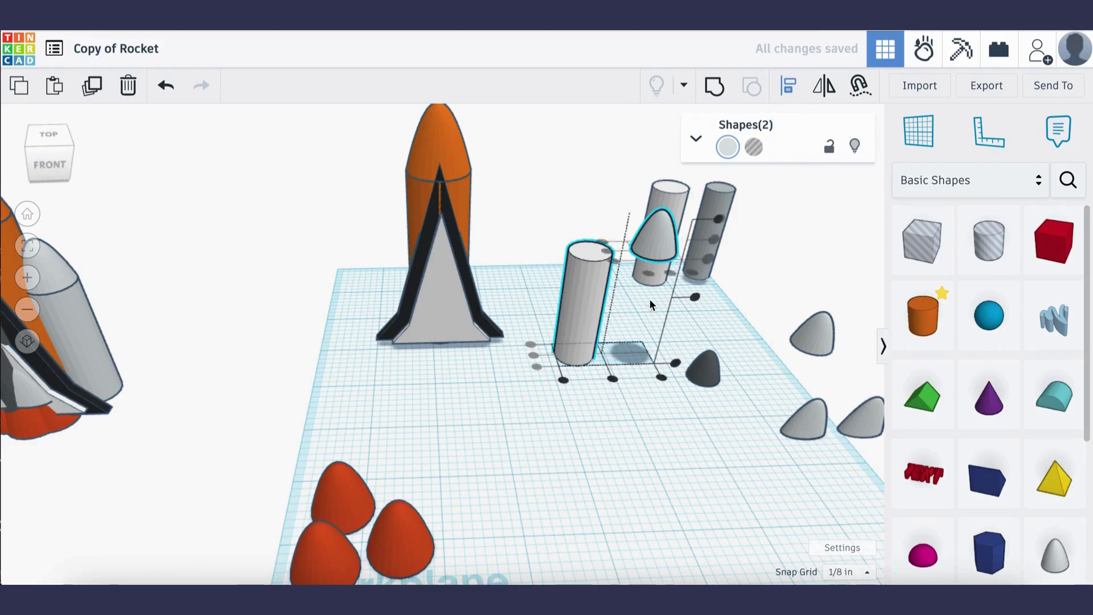
click(615, 378)
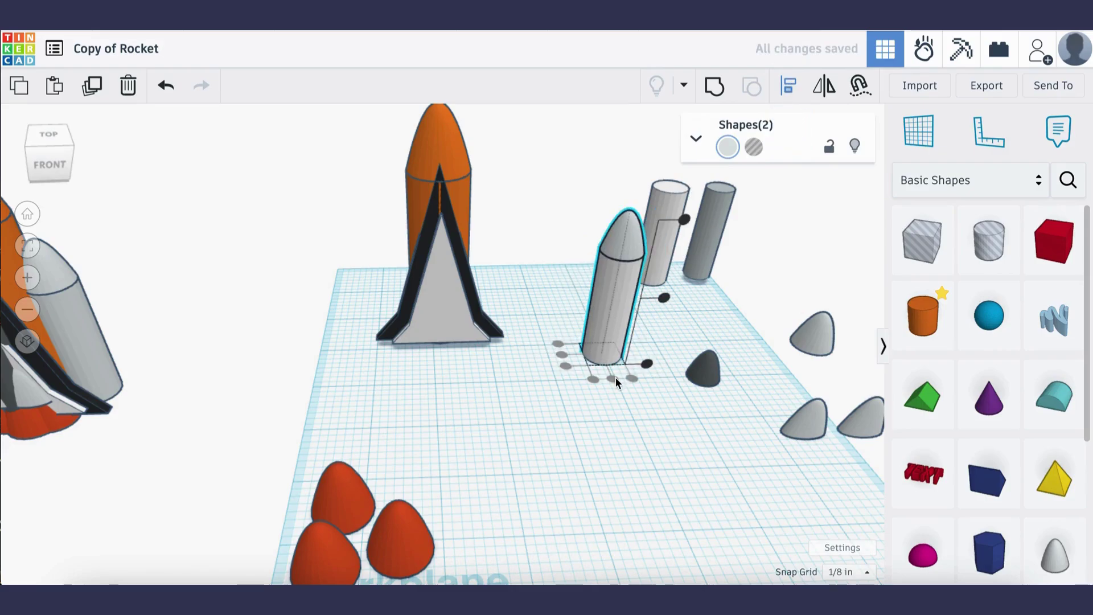
click(564, 353)
click(504, 415)
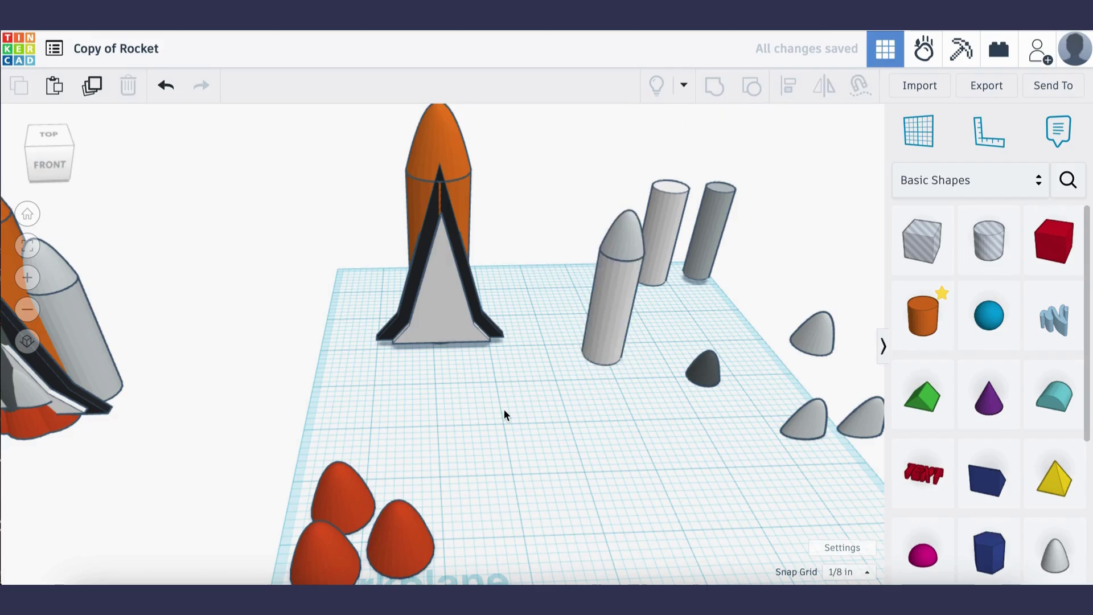
Group the light grey paraboloid and its cylinder into a single booster.
click(619, 256)
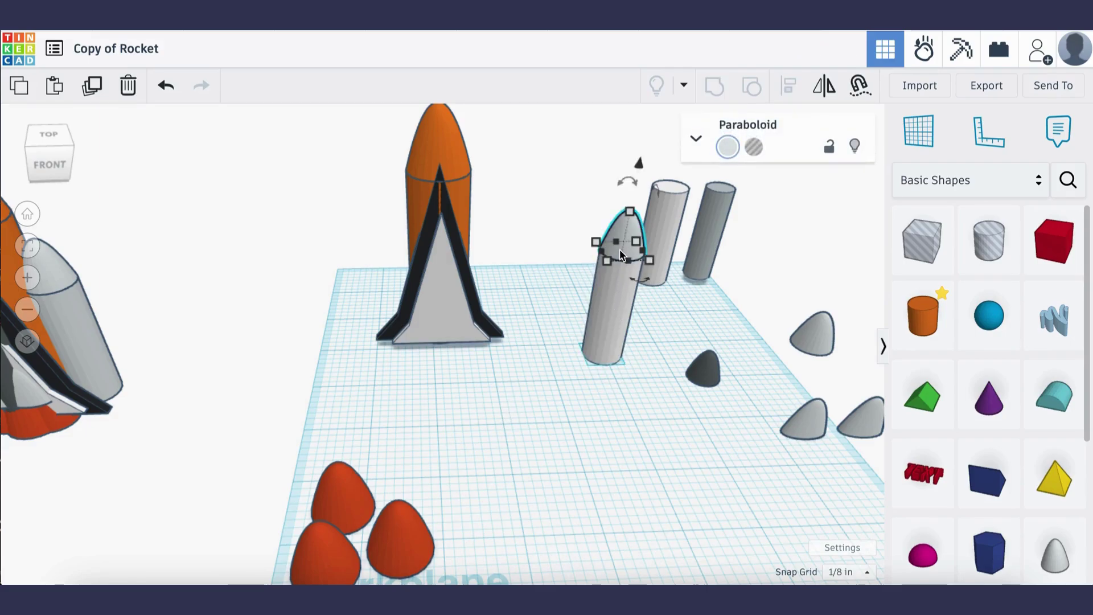
shift+click(615, 312)
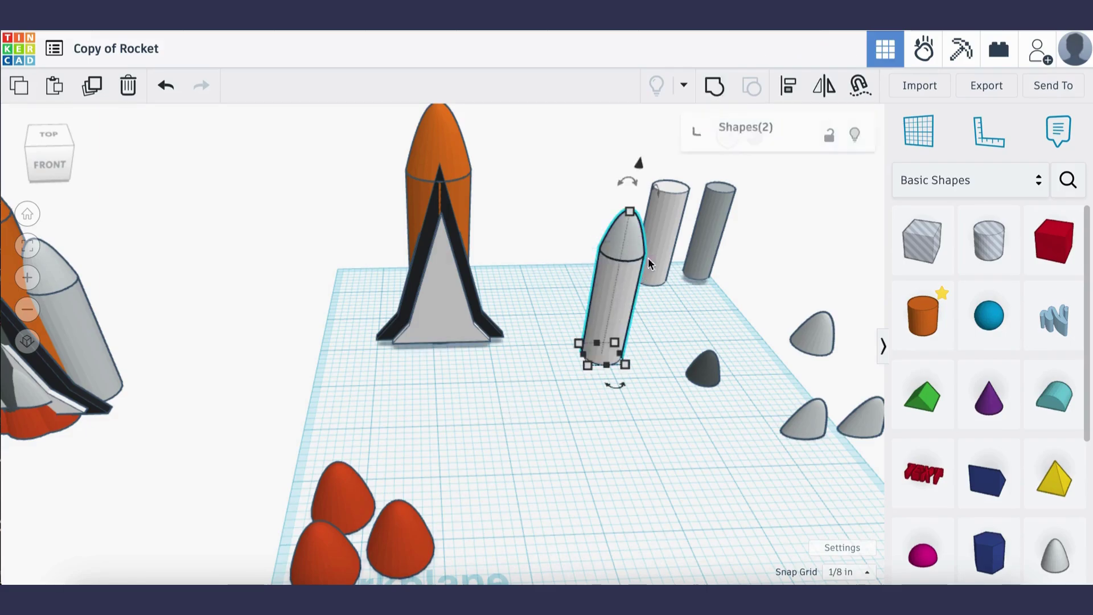
click(719, 87)
click(549, 456)
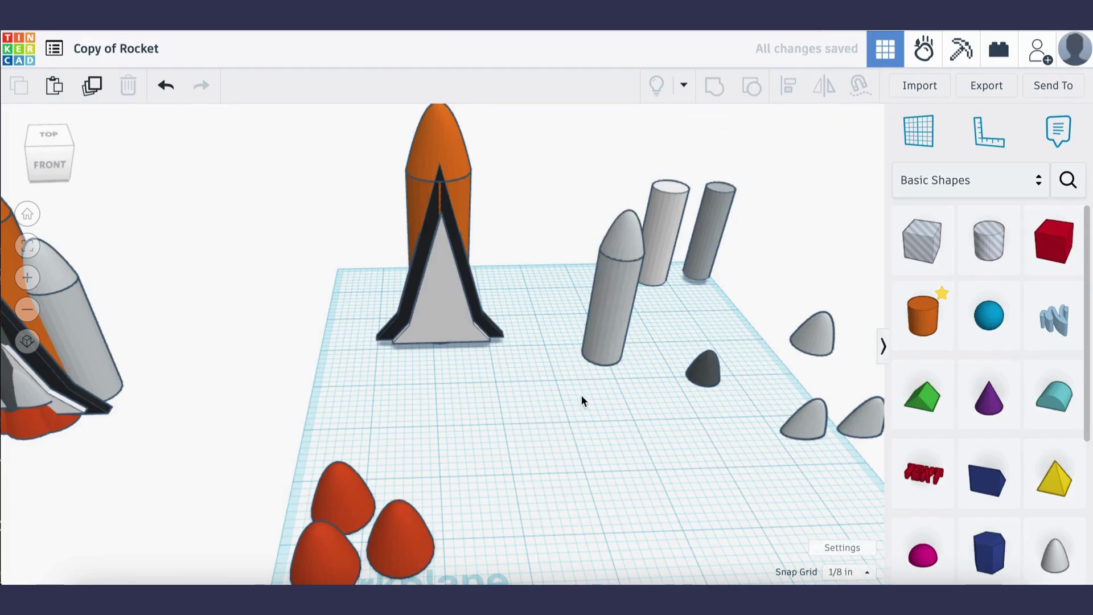
Move the grouped booster about 3.5 in sideways to the left side of the orange tank, behind the wings, and nudge it slightly forward.
click(617, 344)
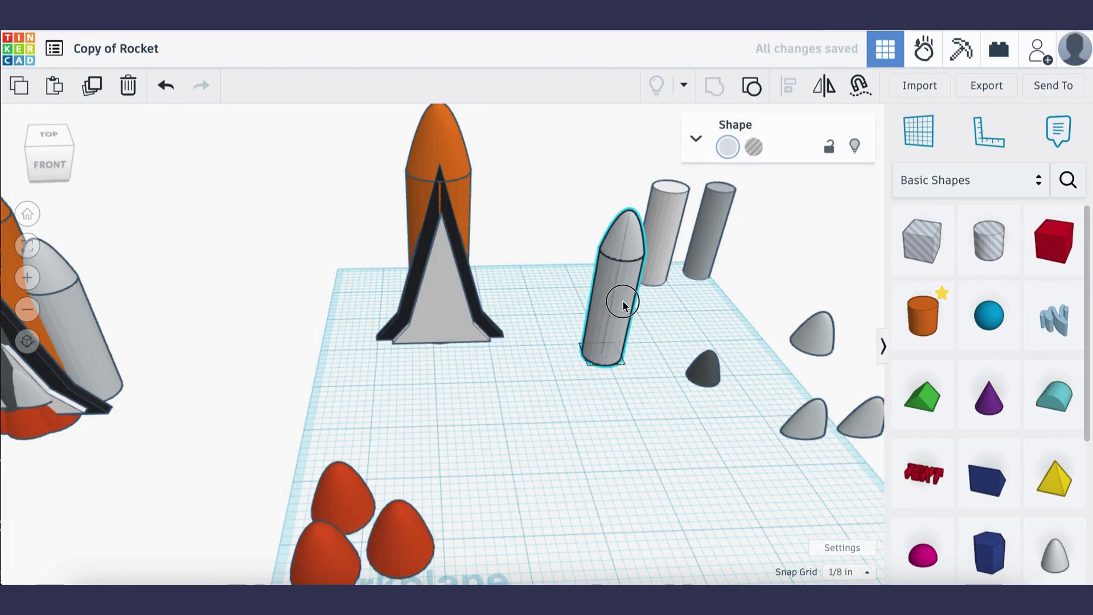
drag(622, 300, 402, 281)
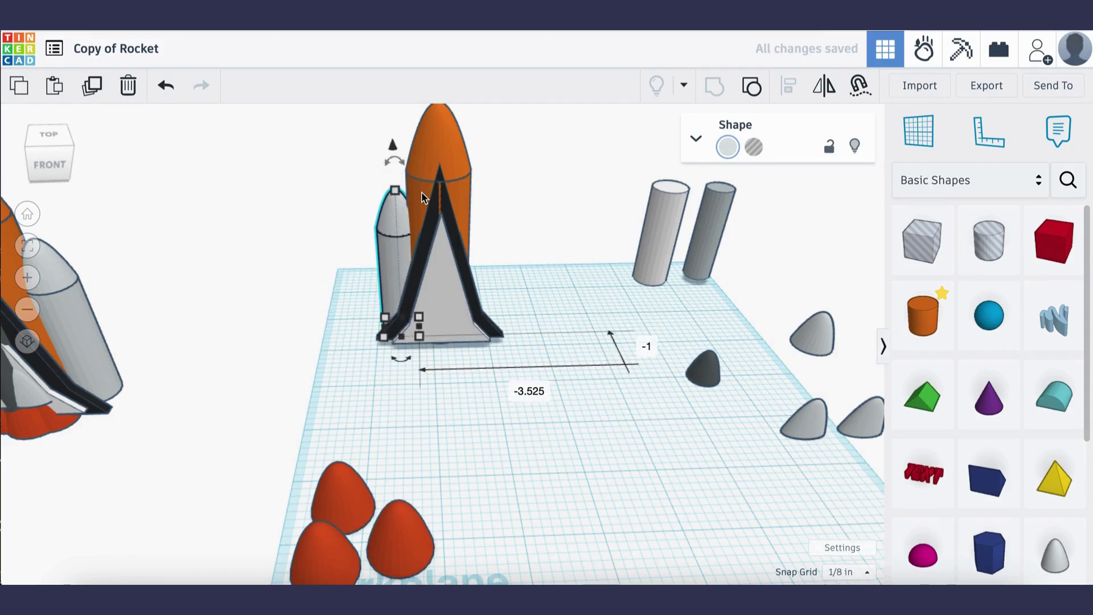
click(395, 266)
key(Down)
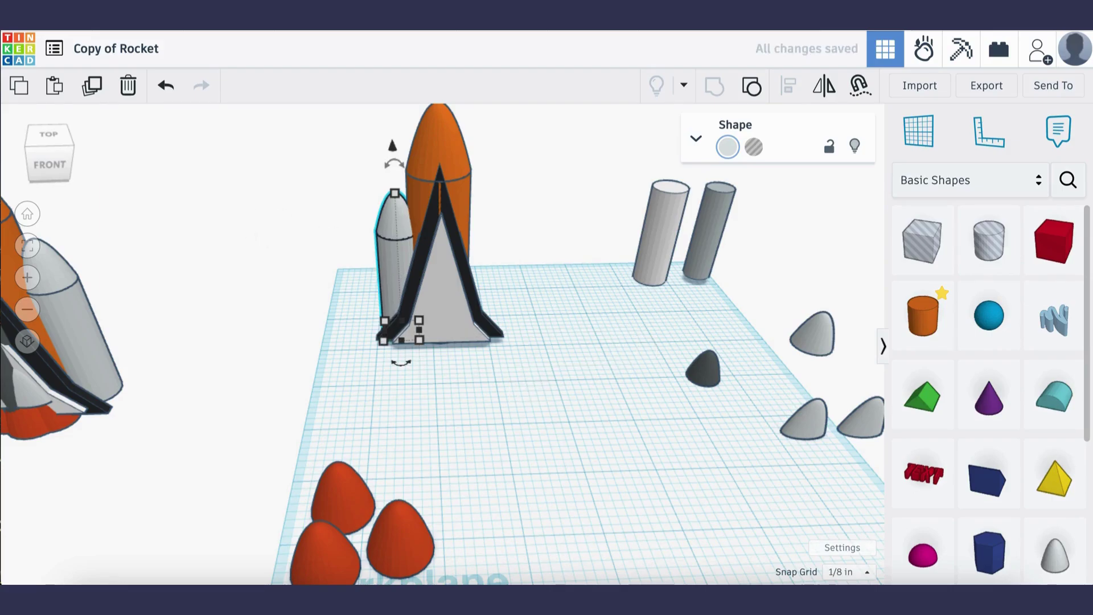
Bring the second light grey cylinder forward, place a light grey paraboloid beside it and raise the paraboloid 2 in.
mouse_move(32, 151)
mouse_down()
mouse_move(102, 146)
mouse_move(78, 162)
mouse_move(29, 153)
mouse_up()
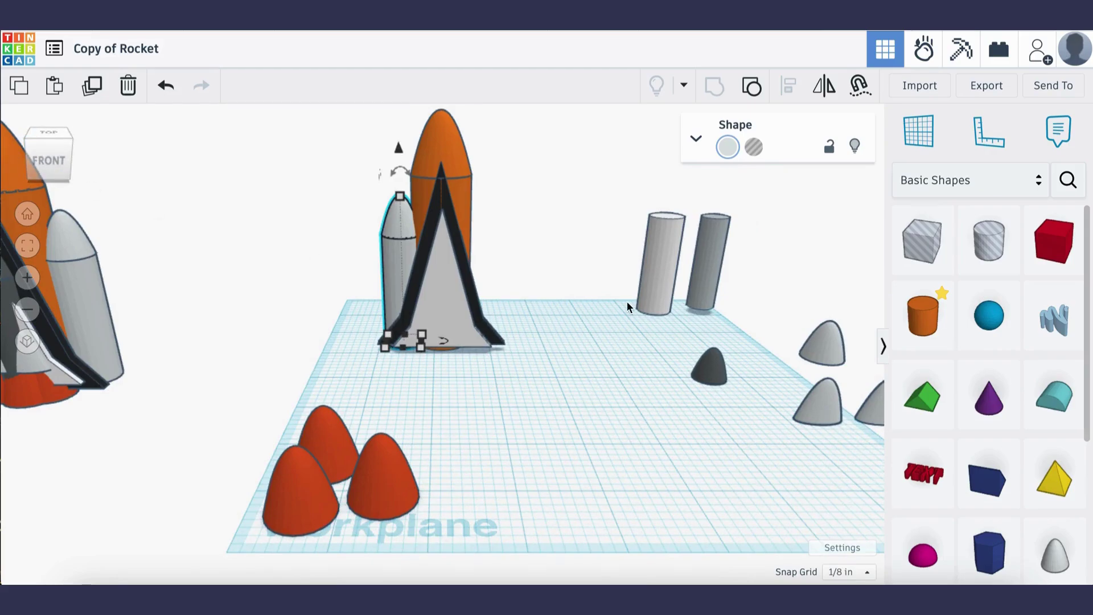
drag(656, 291, 630, 350)
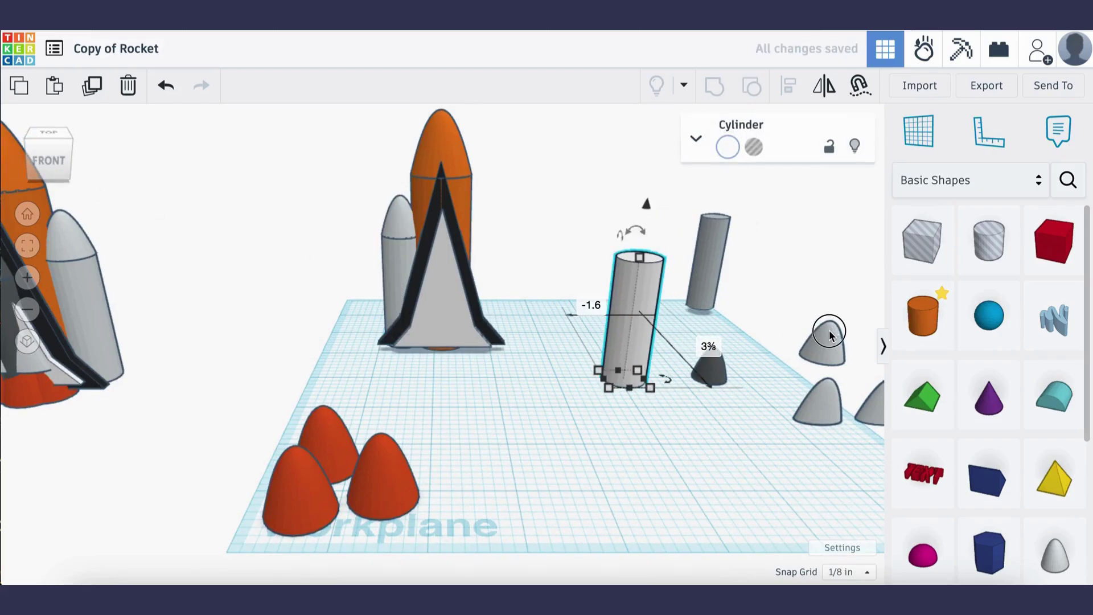
drag(824, 337, 688, 314)
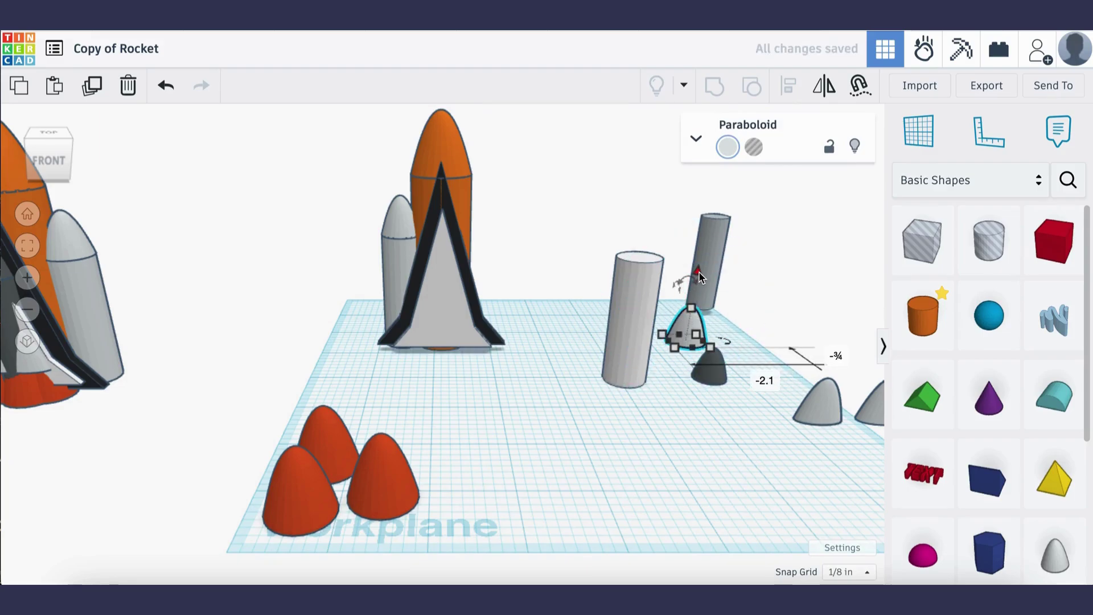
drag(699, 277, 692, 154)
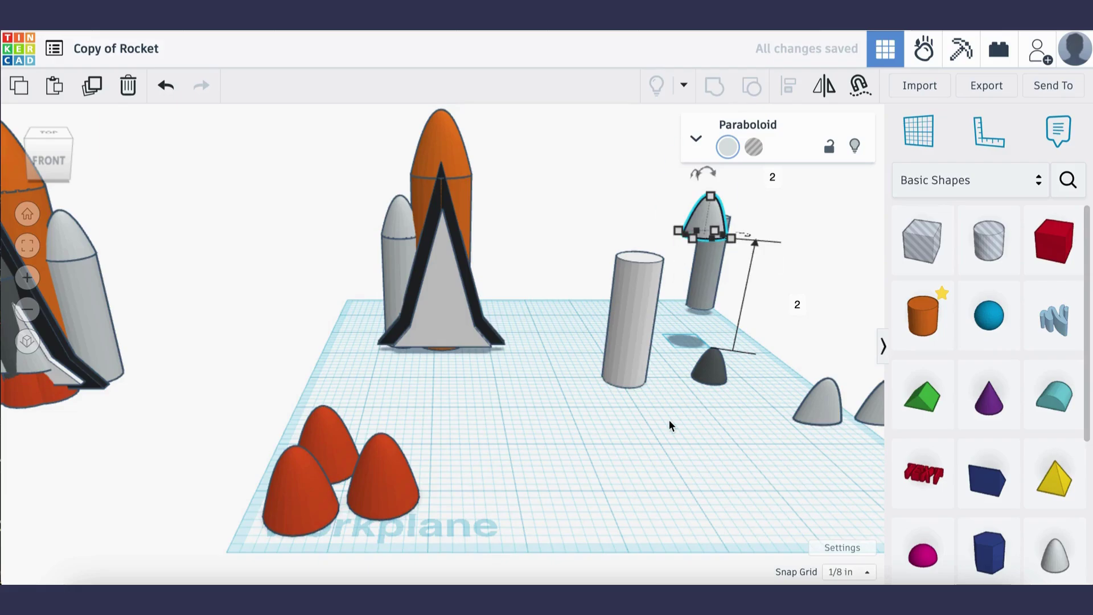
Align the second light grey paraboloid and cylinder by centres in both horizontal directions and group them into a booster.
shift+click(620, 333)
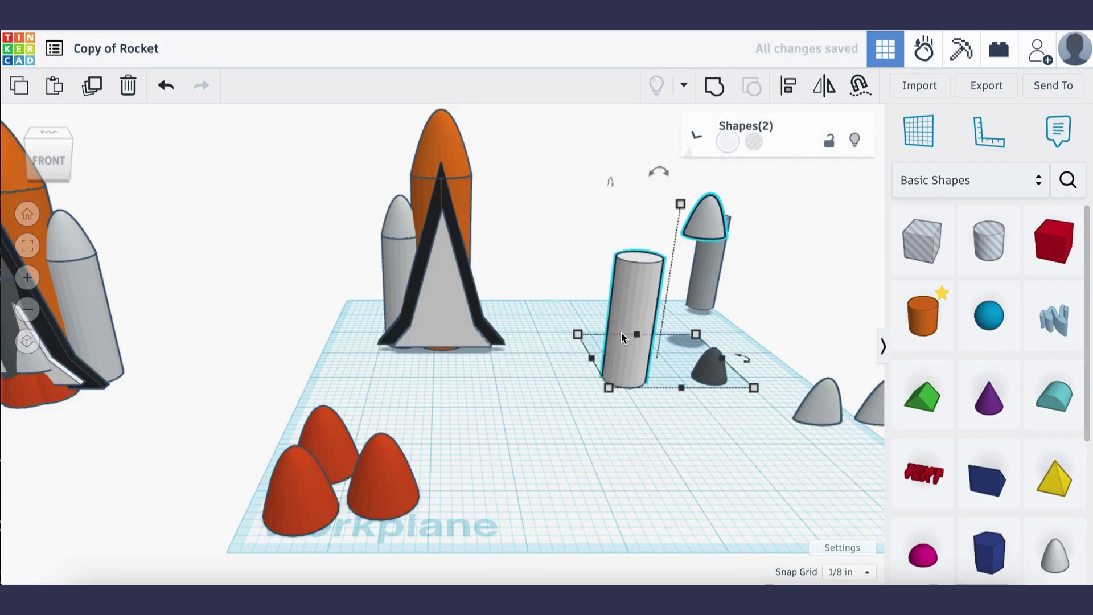
click(788, 90)
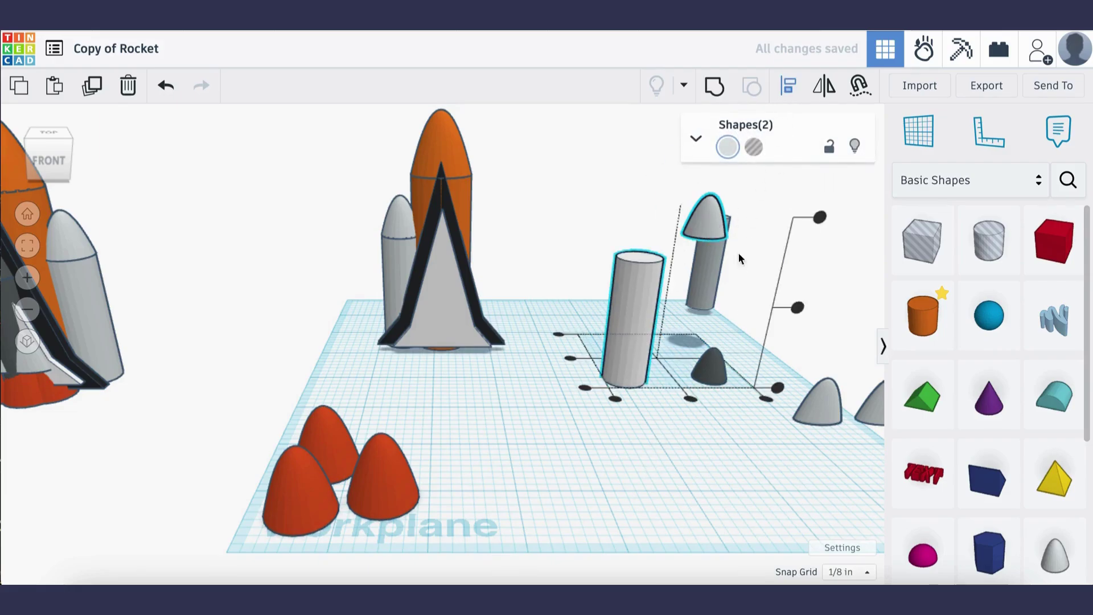
click(691, 401)
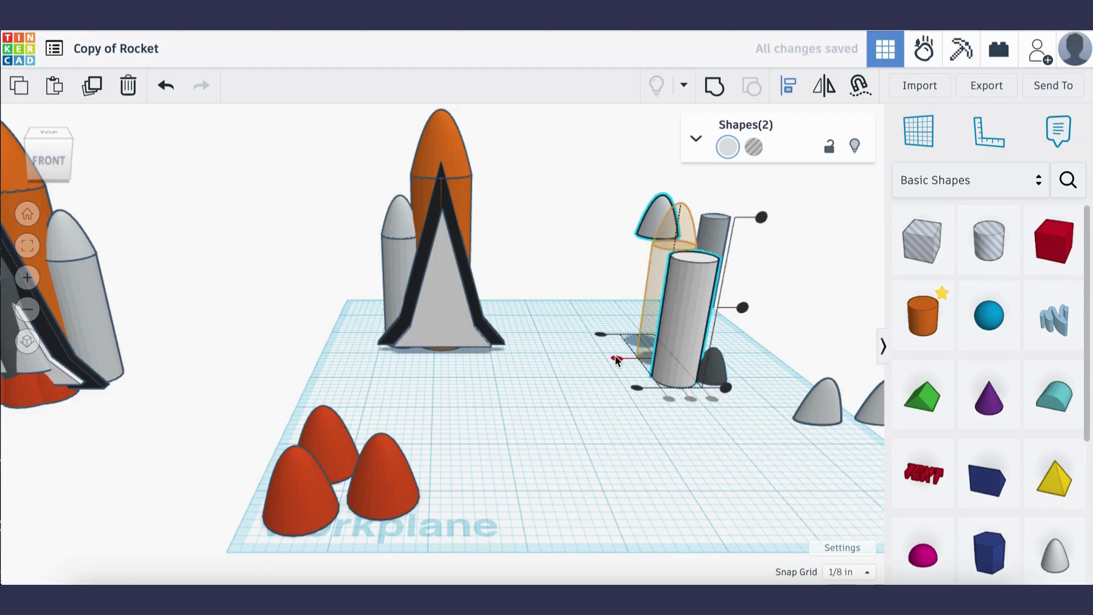
click(615, 357)
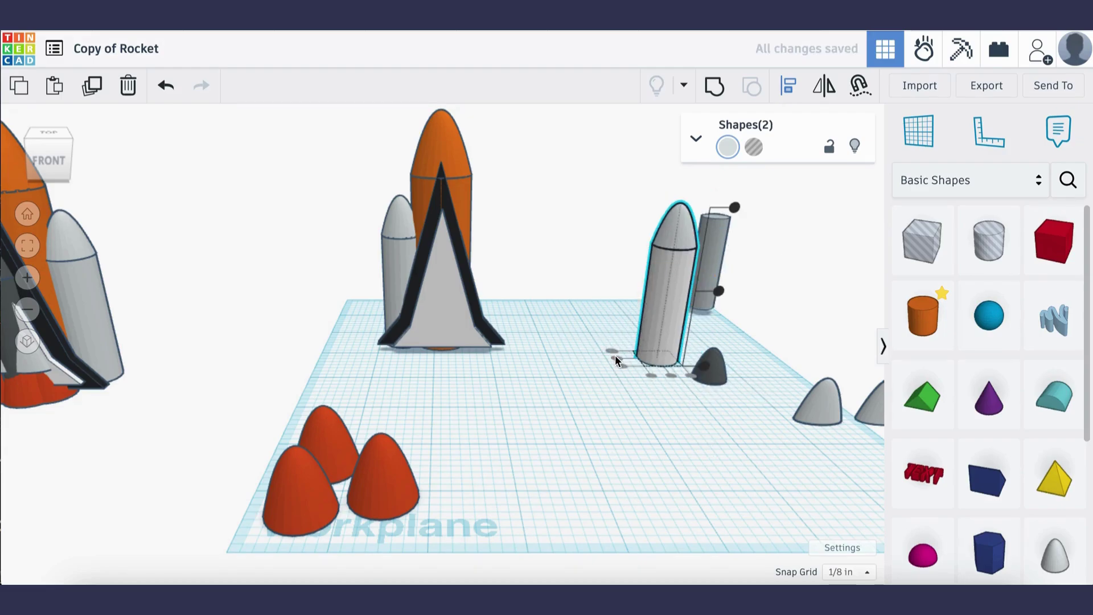
click(713, 88)
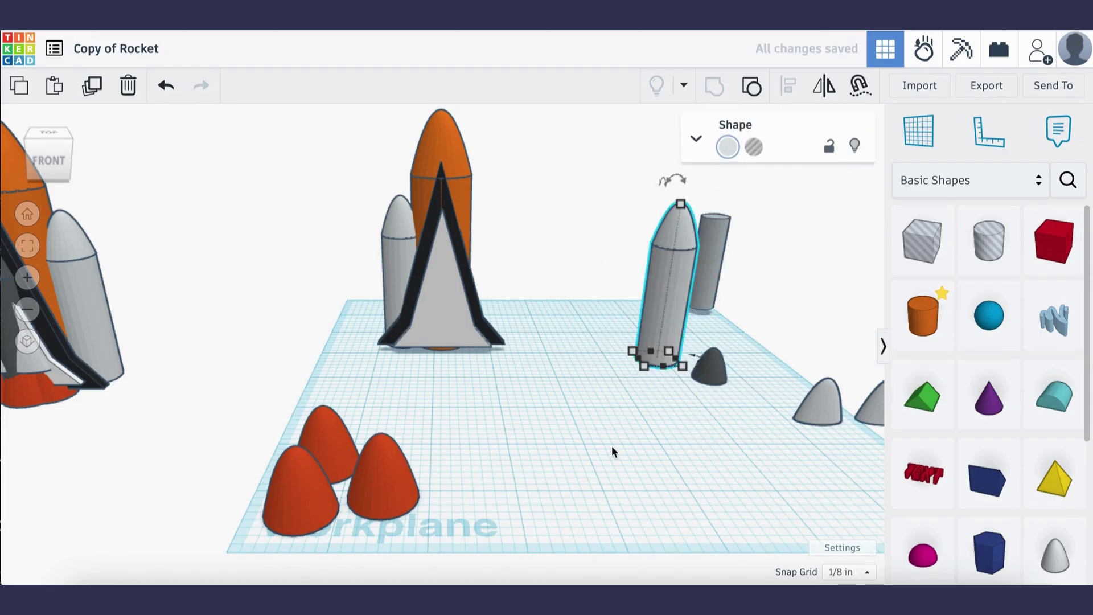
click(615, 465)
Move the second booster to the right side of the orange tank, mirroring the first booster's position behind the wings.
drag(674, 310, 479, 297)
click(397, 246)
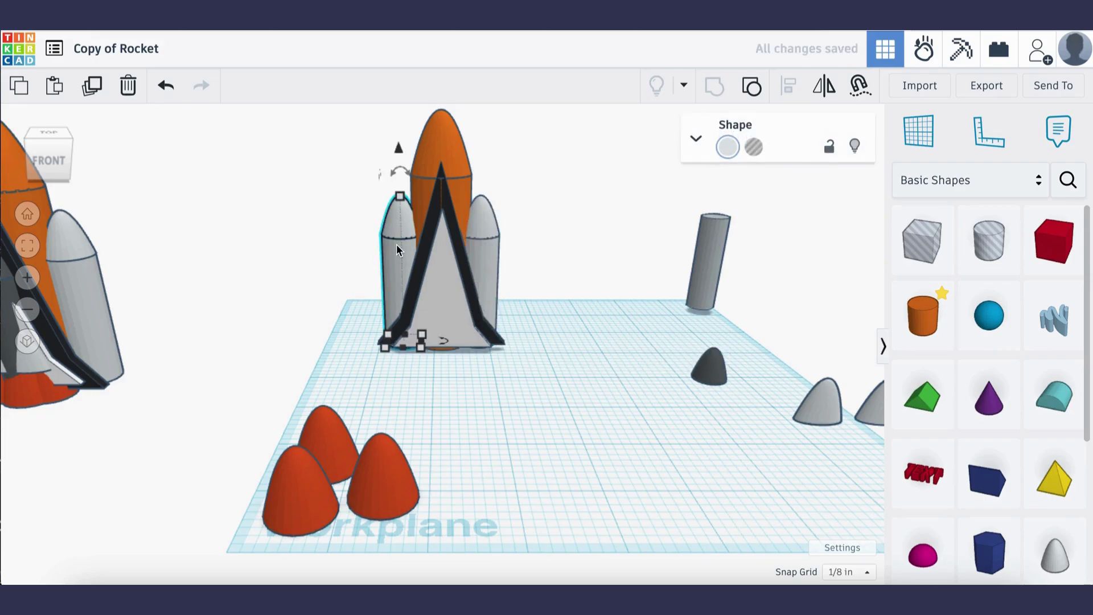
click(356, 205)
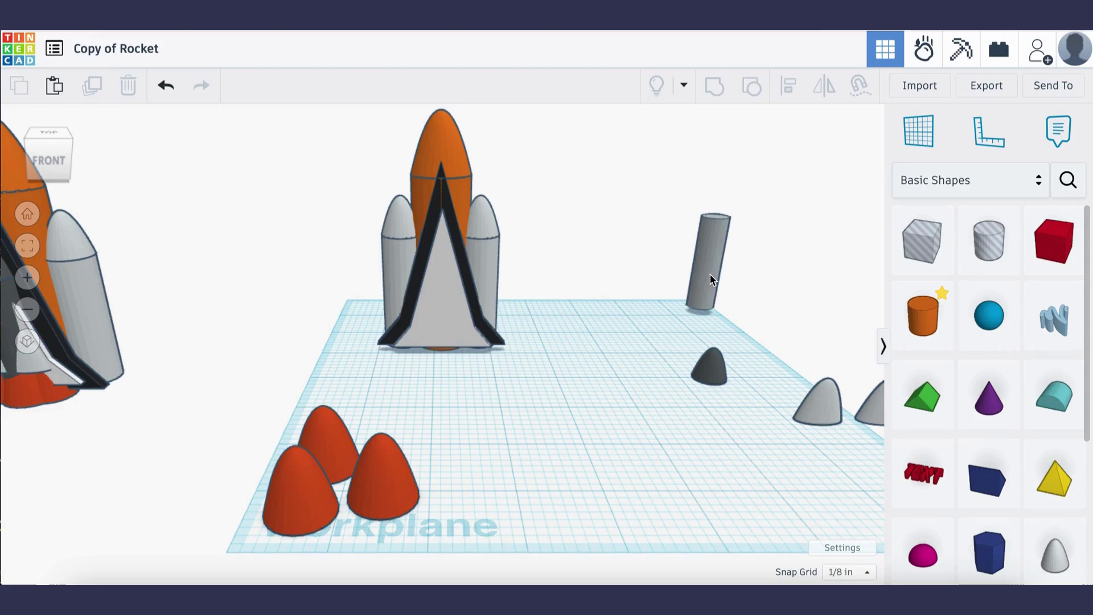
Bring the remaining grey cylinder forward, place the dark grey paraboloid beside it and raise the paraboloid to the cylinder's top.
drag(709, 274, 590, 371)
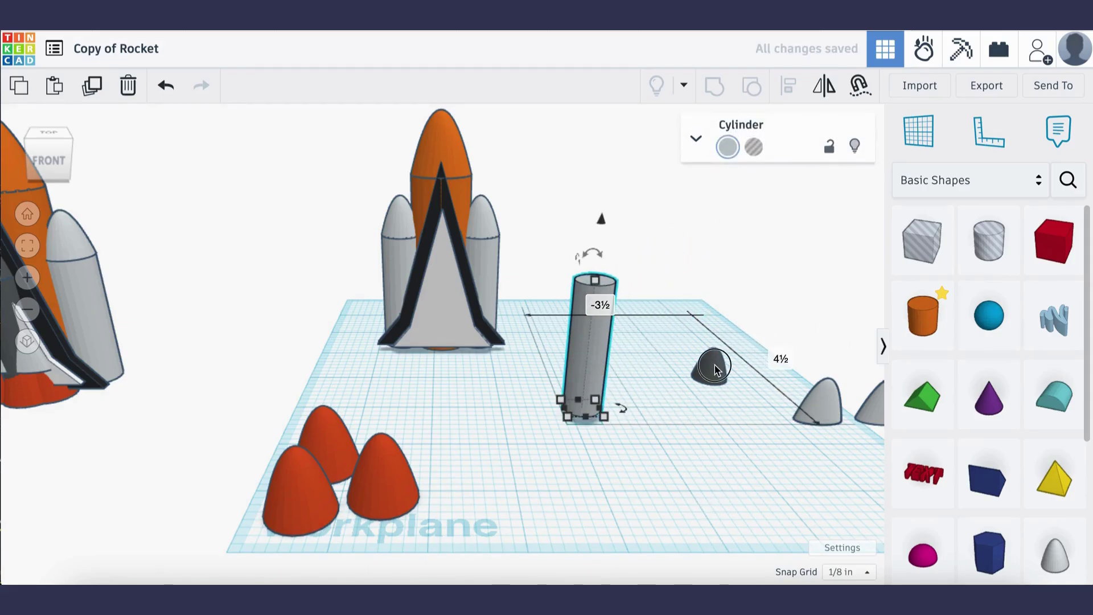
drag(709, 367, 669, 391)
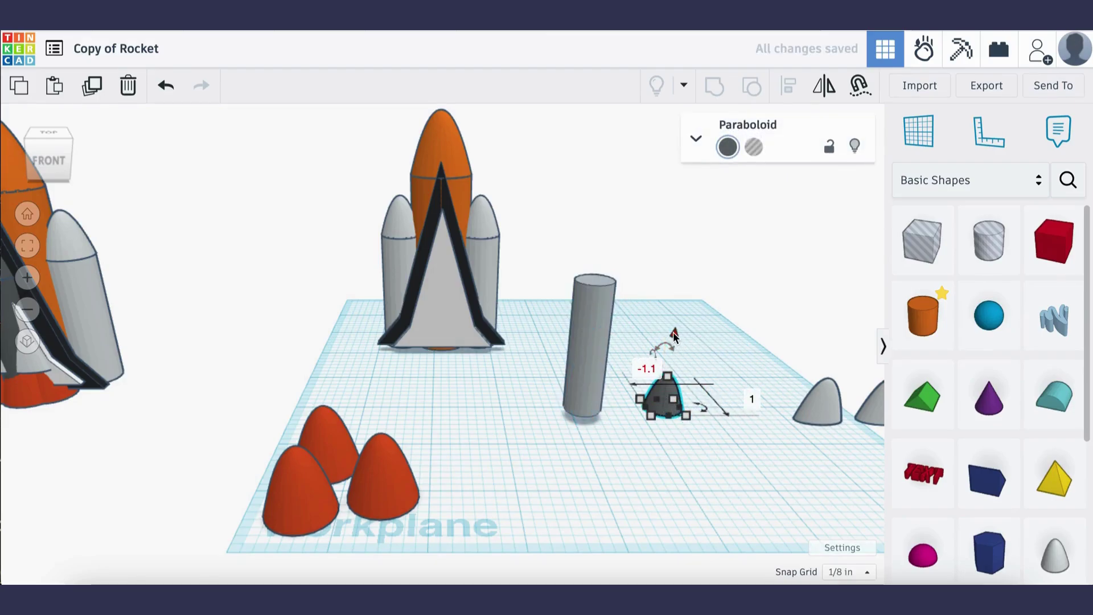
drag(674, 333, 664, 179)
Align the dark grey paraboloid with the grey cylinder by their centres so it forms the nose.
drag(635, 246, 690, 421)
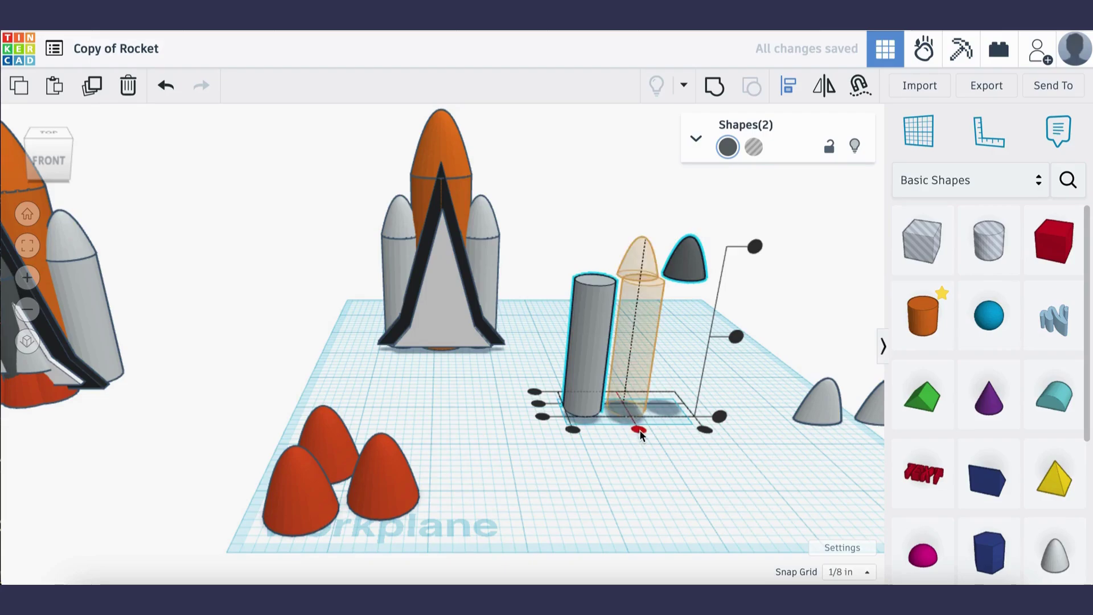
click(639, 430)
click(712, 483)
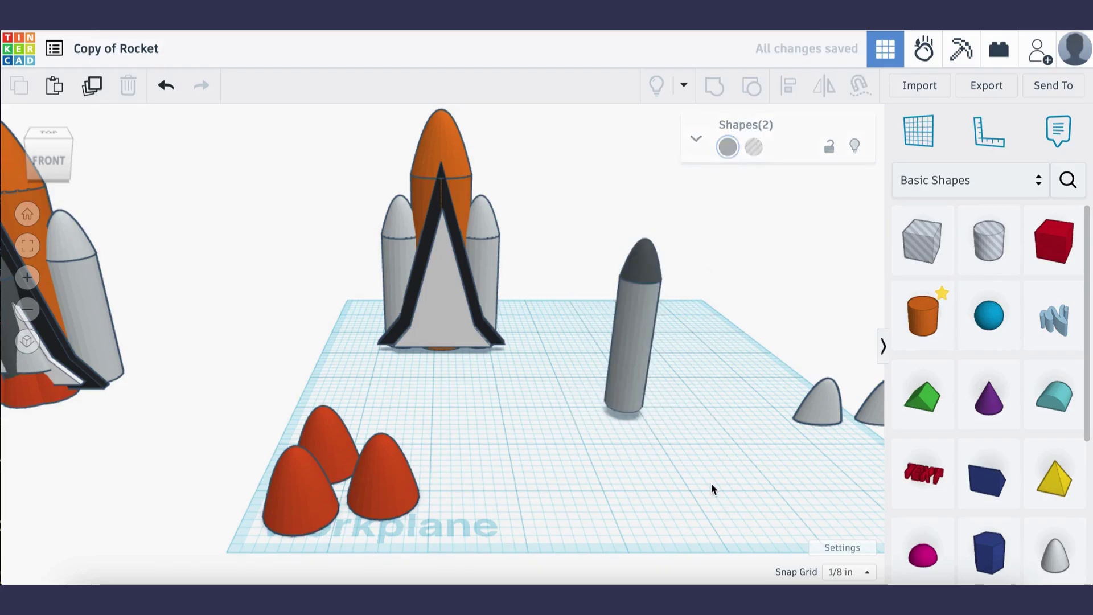
Group the dark nose and grey cylinder into one dark grey fuselage and move it to the centre front of the wings.
drag(627, 256, 678, 266)
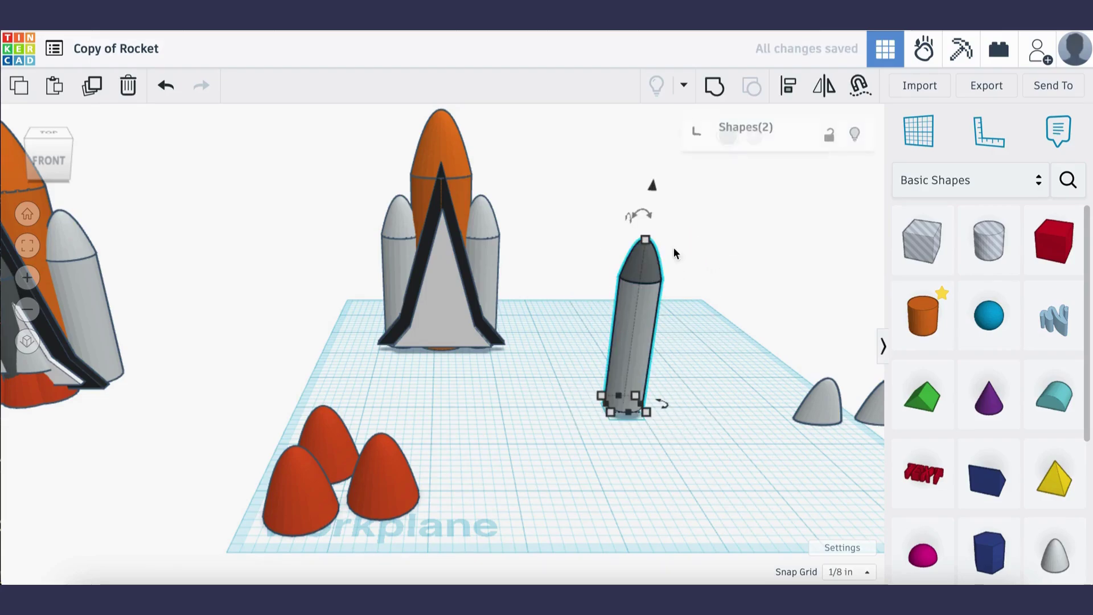
click(712, 92)
click(706, 342)
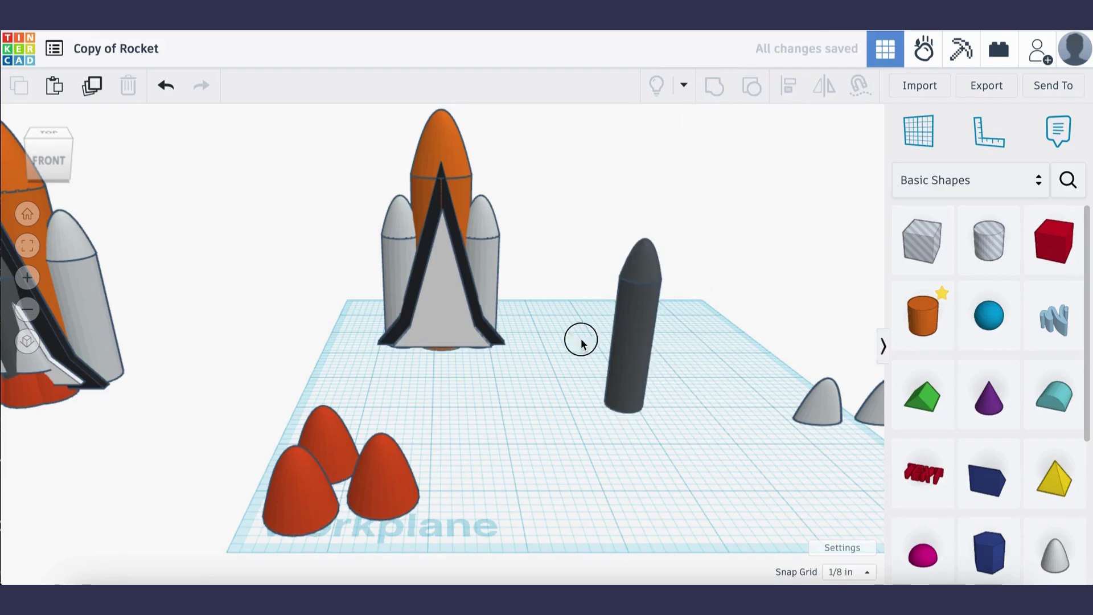
drag(633, 342, 444, 296)
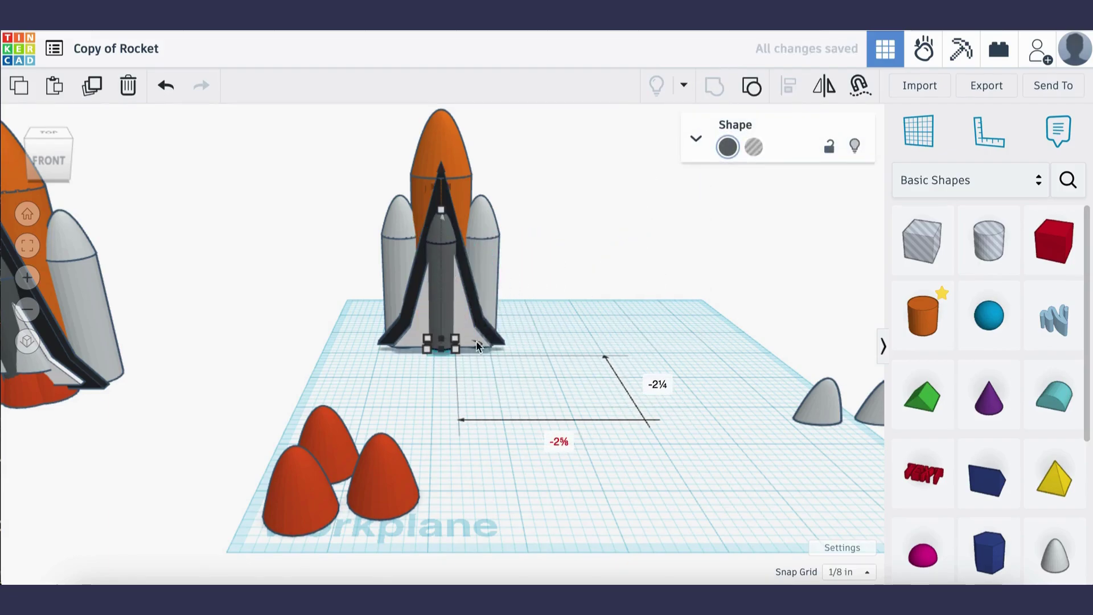
click(547, 456)
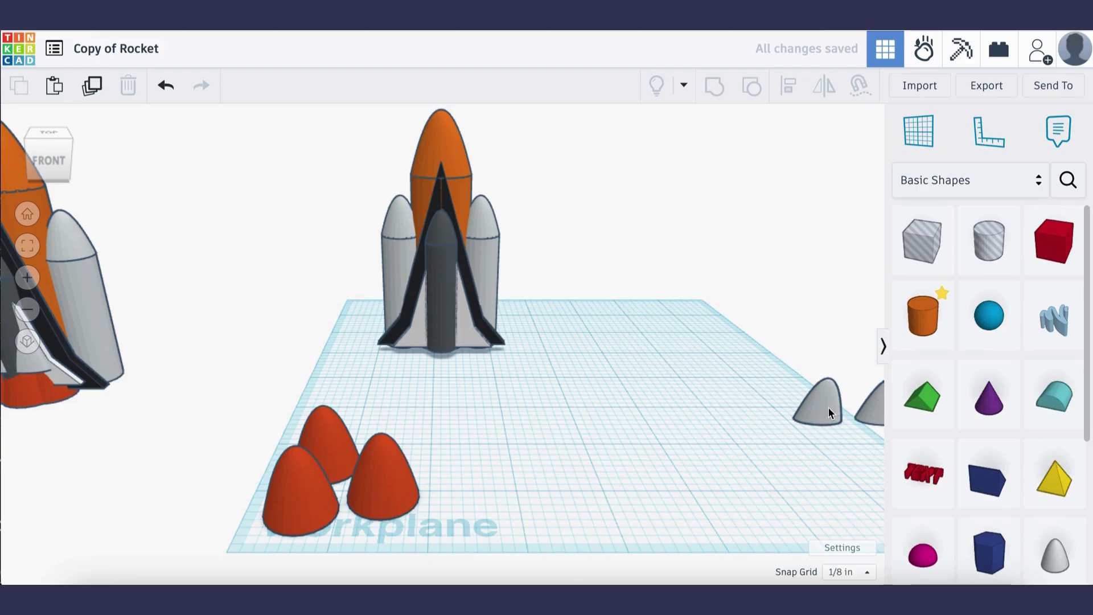
Bring both light grey paraboloids to the rocket, setting one against the right wing beside the fuselage and raising it slightly.
drag(825, 411, 501, 380)
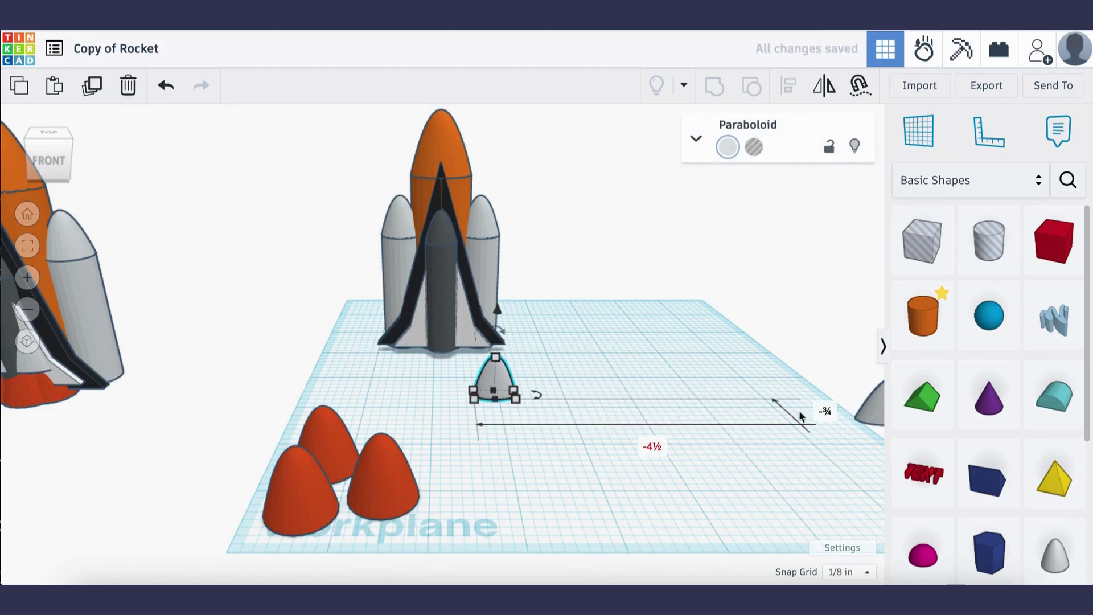
drag(869, 416, 463, 343)
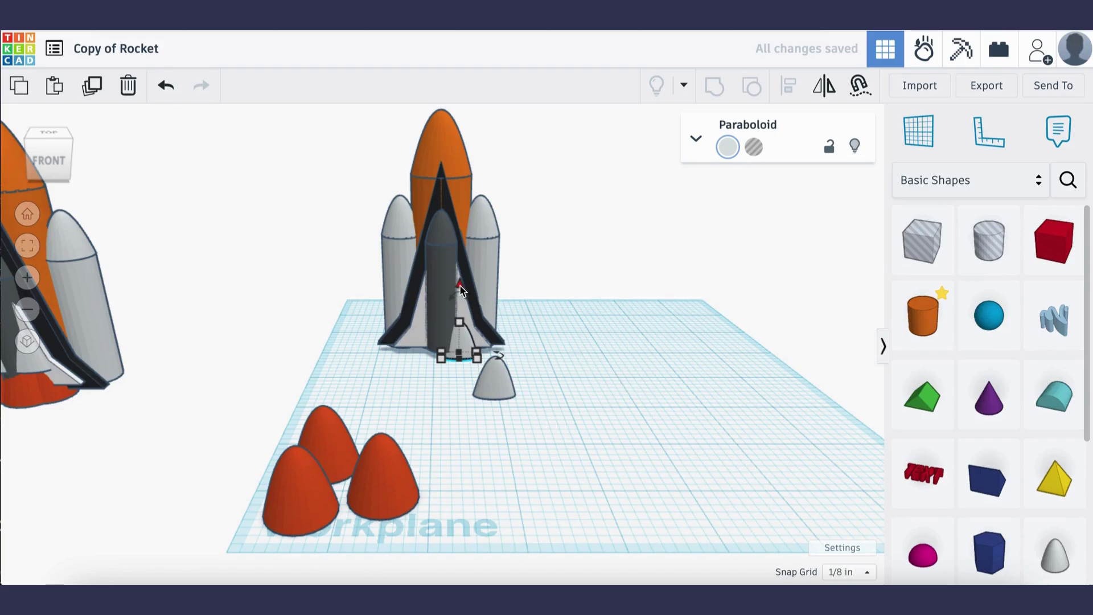
drag(460, 287, 462, 266)
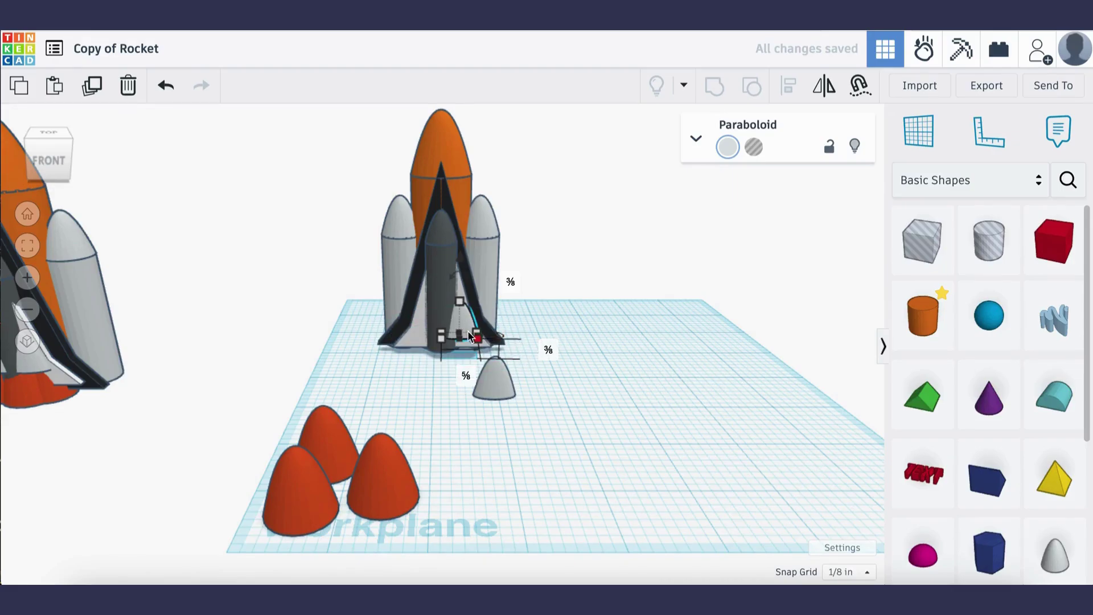
click(622, 439)
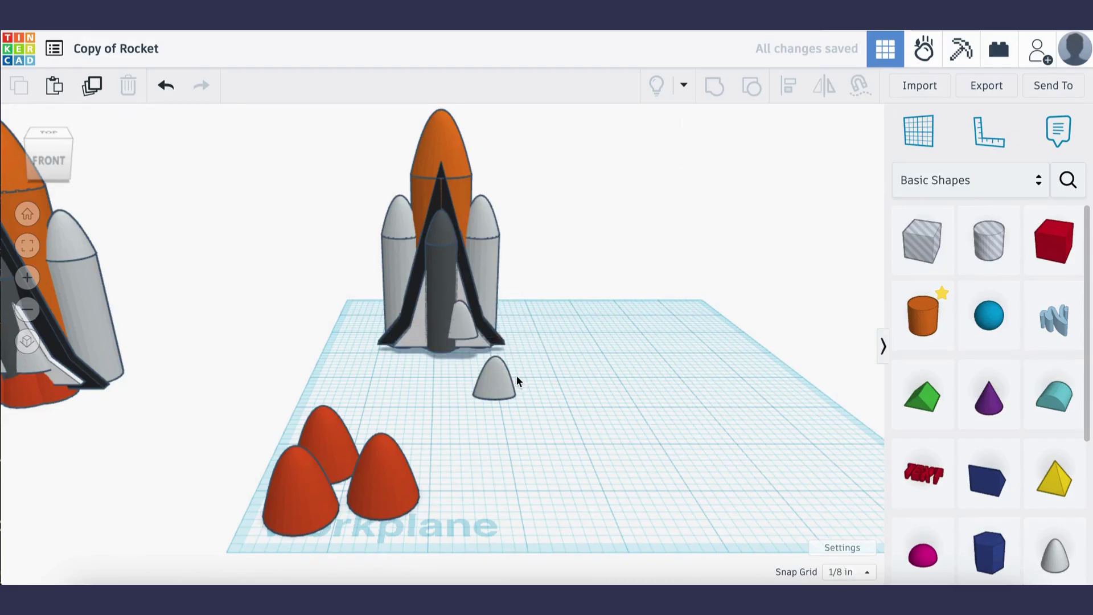
Set the remaining light grey paraboloid against the left wing beside the fuselage, raise it slightly, and nudge the dark grey fuselage forward.
drag(484, 378, 417, 341)
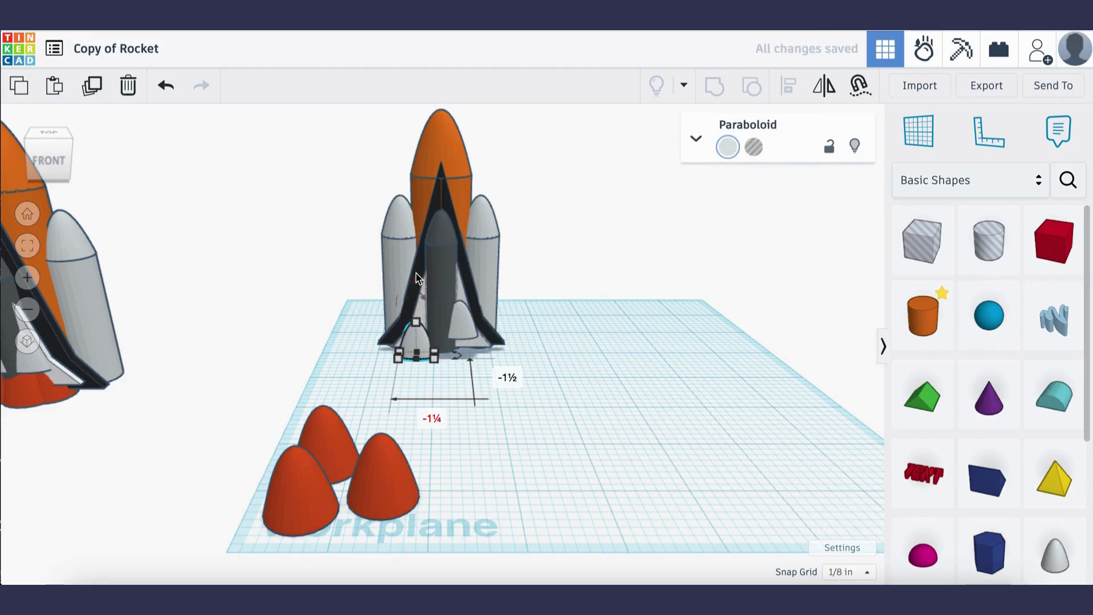
drag(415, 284, 415, 264)
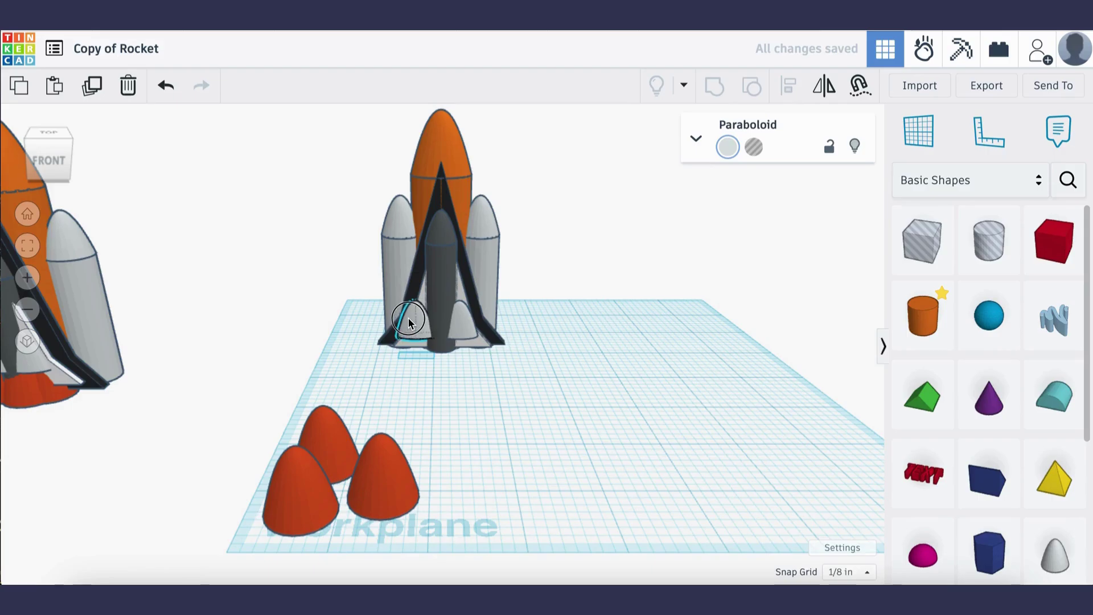
drag(409, 324, 410, 323)
click(534, 450)
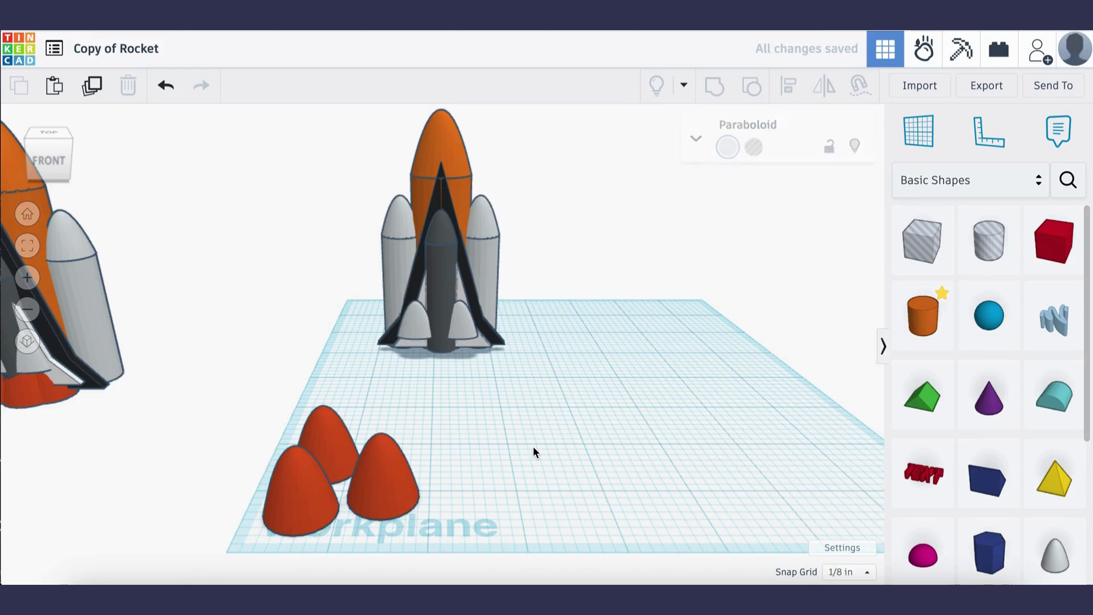
click(450, 305)
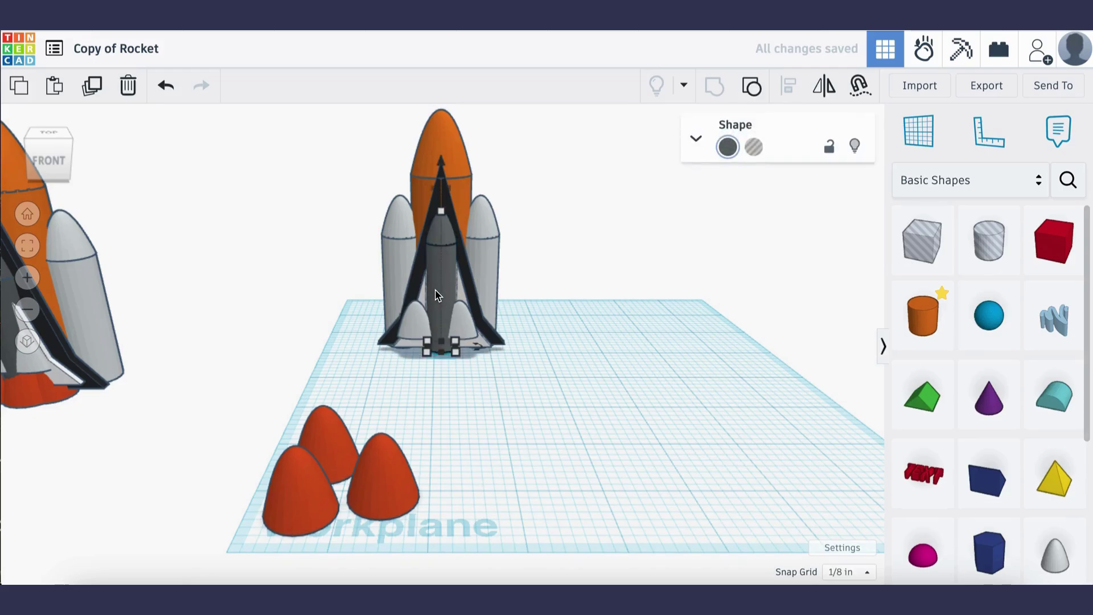
click(513, 418)
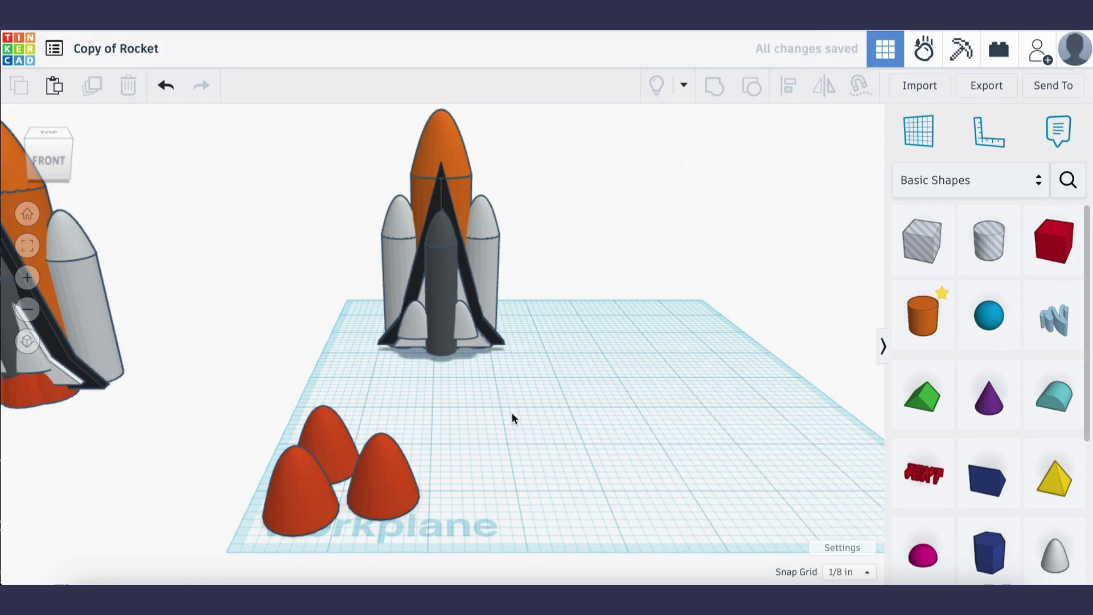
Cluster the three red paraboloids so they overlap in front of the rocket and group them into one engine shape.
drag(390, 497, 512, 437)
drag(350, 443, 492, 456)
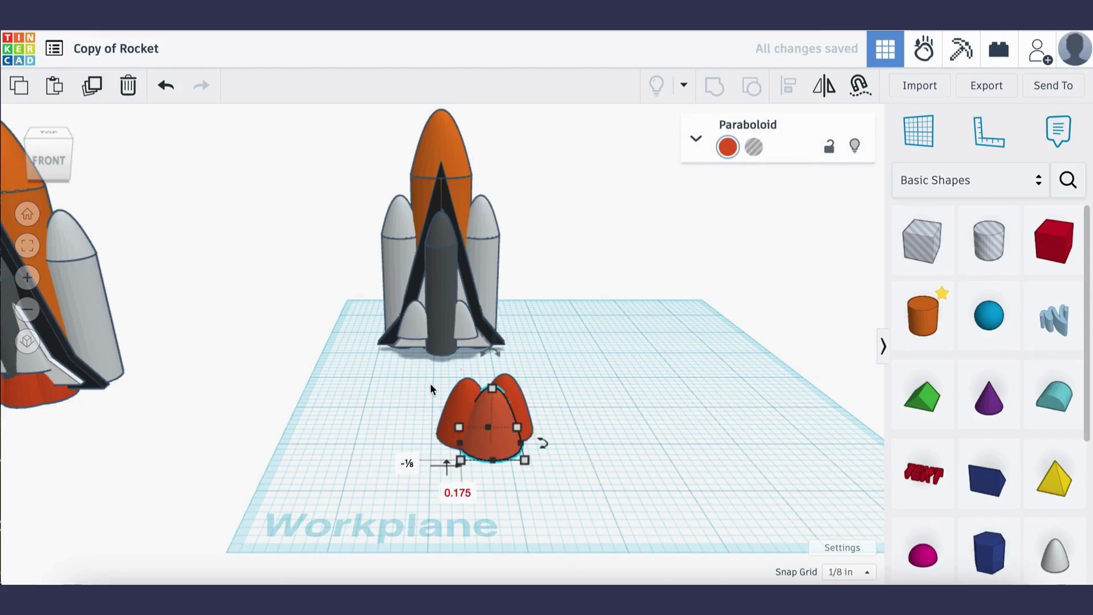
drag(429, 382, 565, 453)
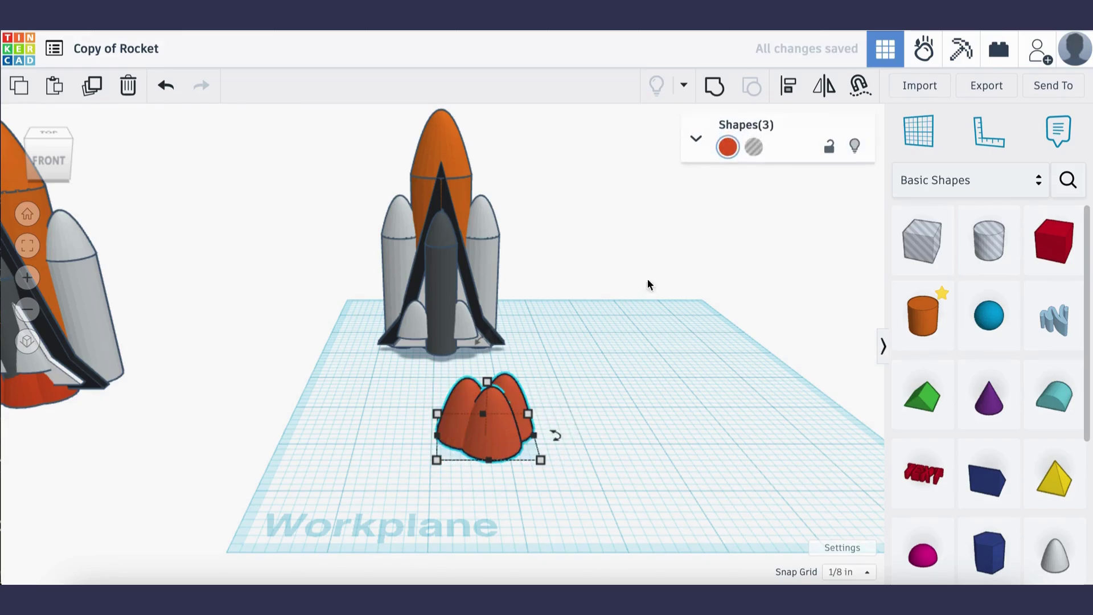
click(715, 88)
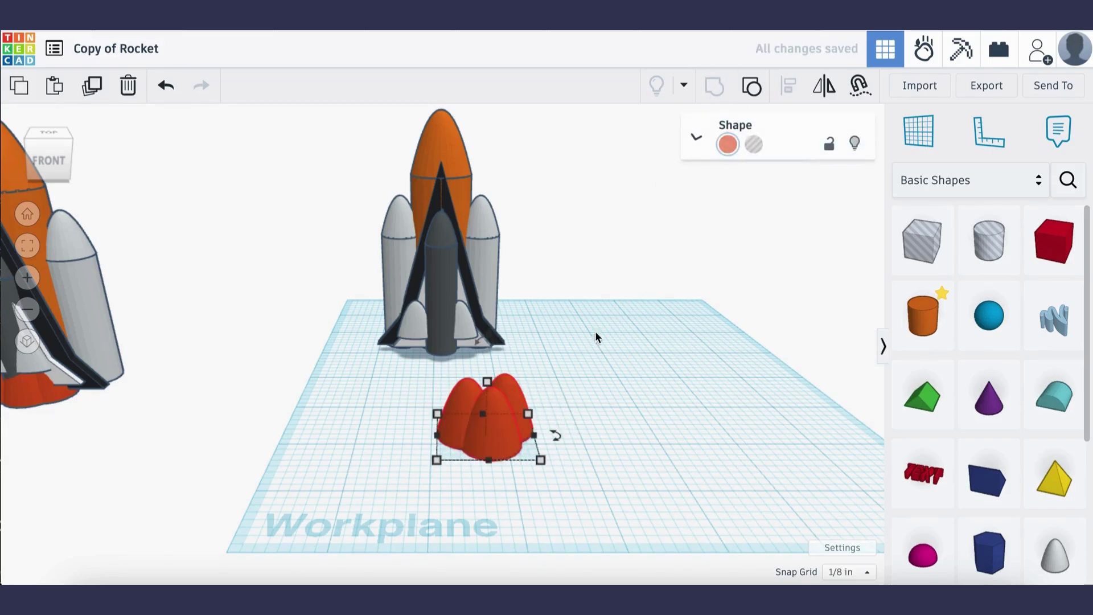
Move the red engine group under the rocket's base, centred on the fuselage.
click(620, 436)
drag(472, 411, 447, 354)
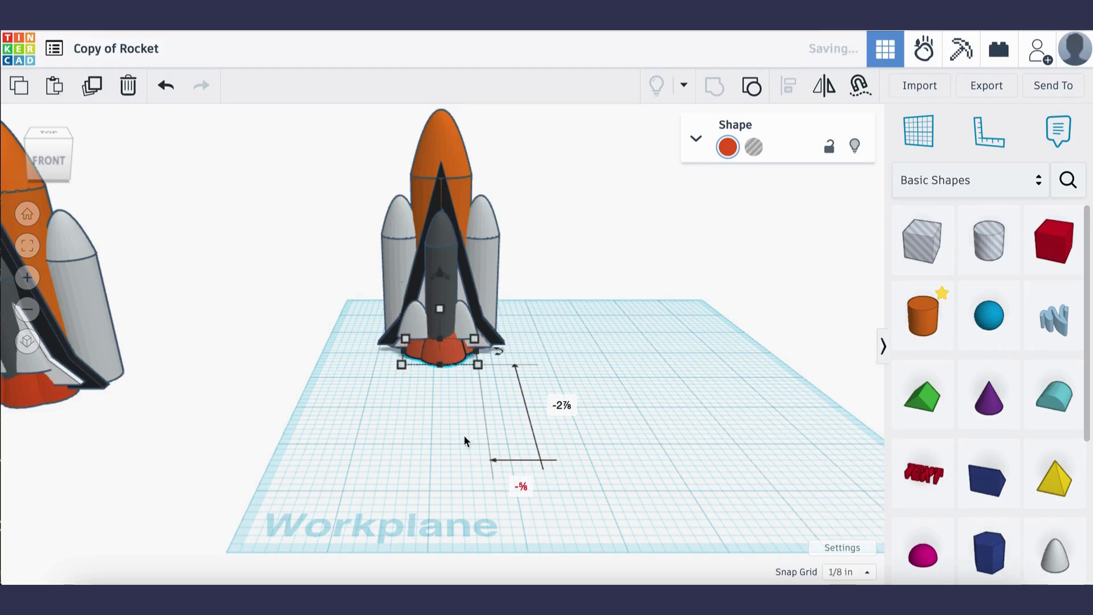
click(441, 445)
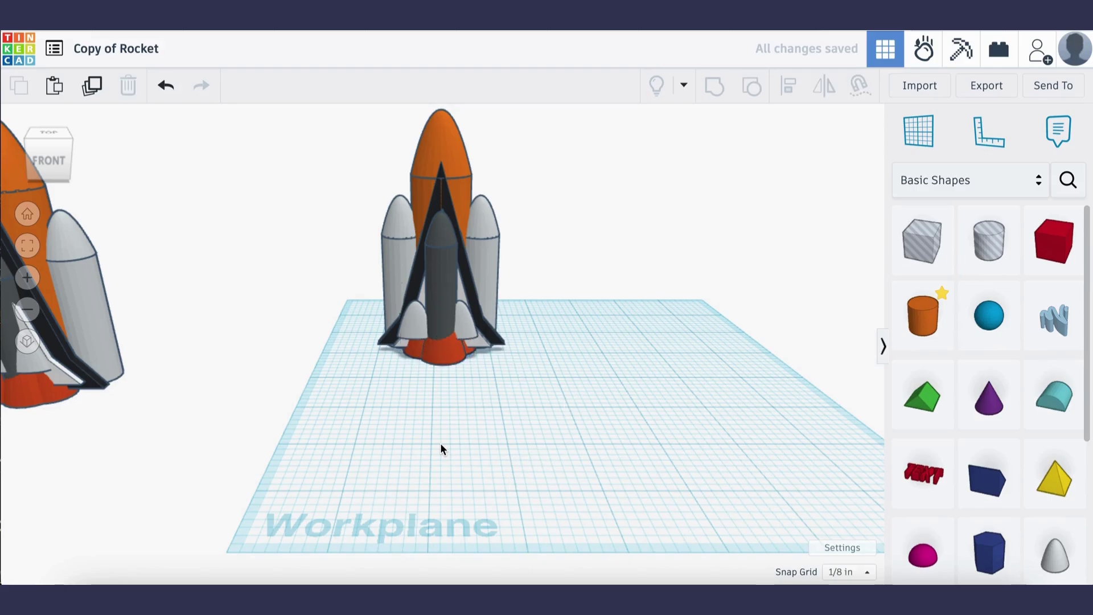
Move the complete example rocket about 10 in across and 1¼ in back onto the workplane, to the right of the new rocket.
scroll(441, 448, down, 5)
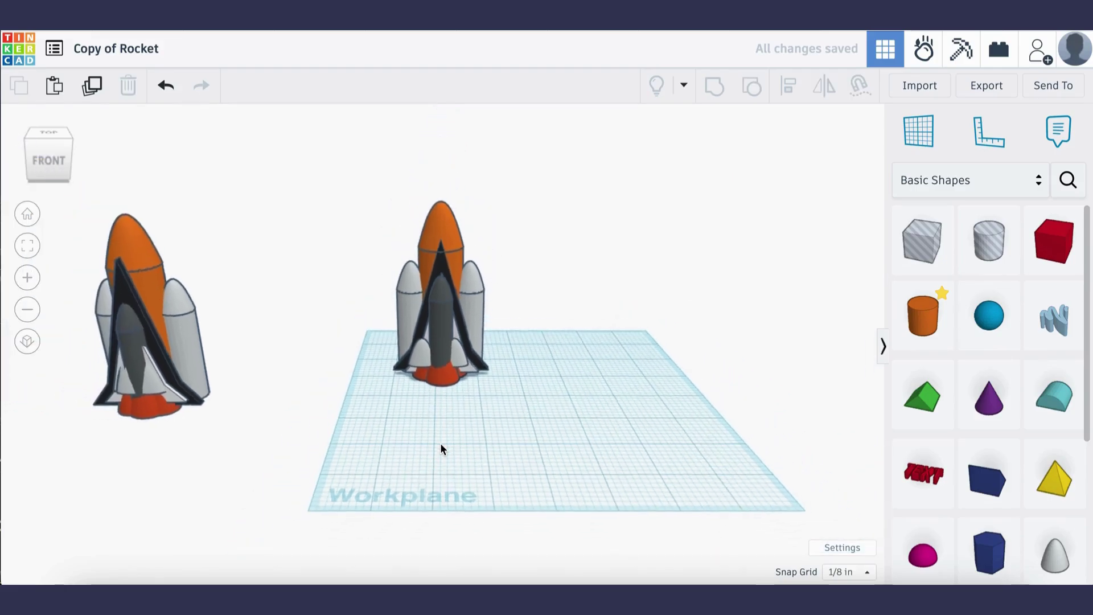
scroll(441, 449, up, 1)
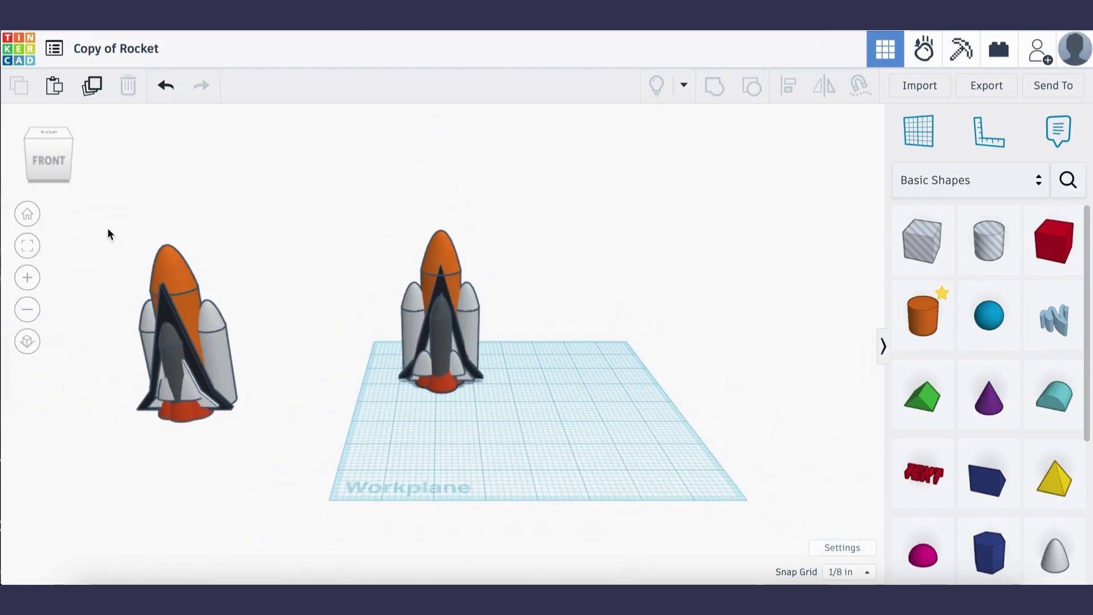
drag(107, 228, 265, 460)
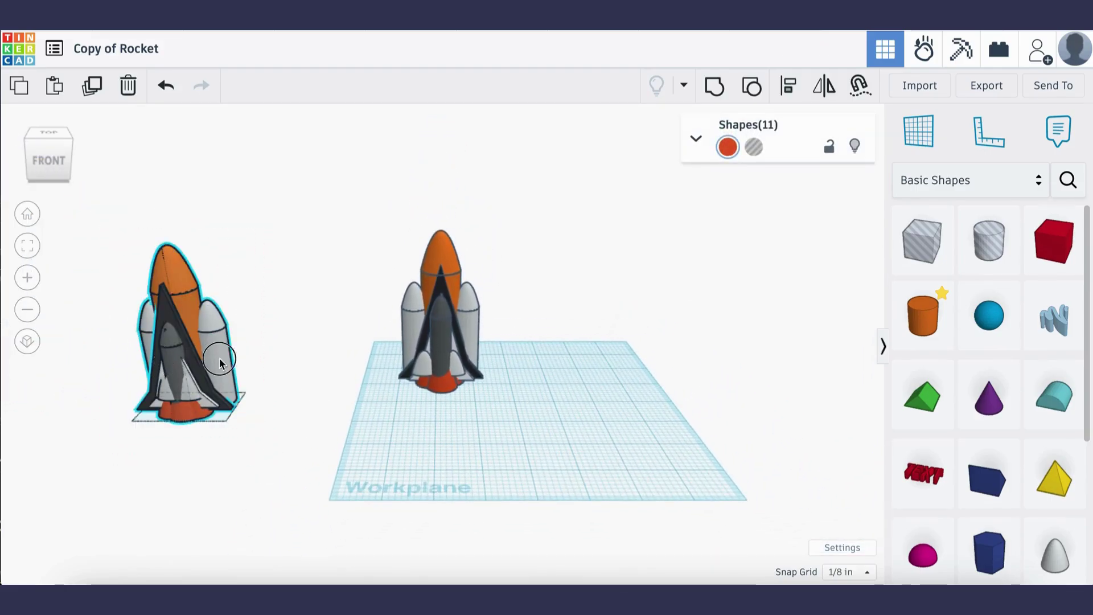
drag(220, 359, 620, 335)
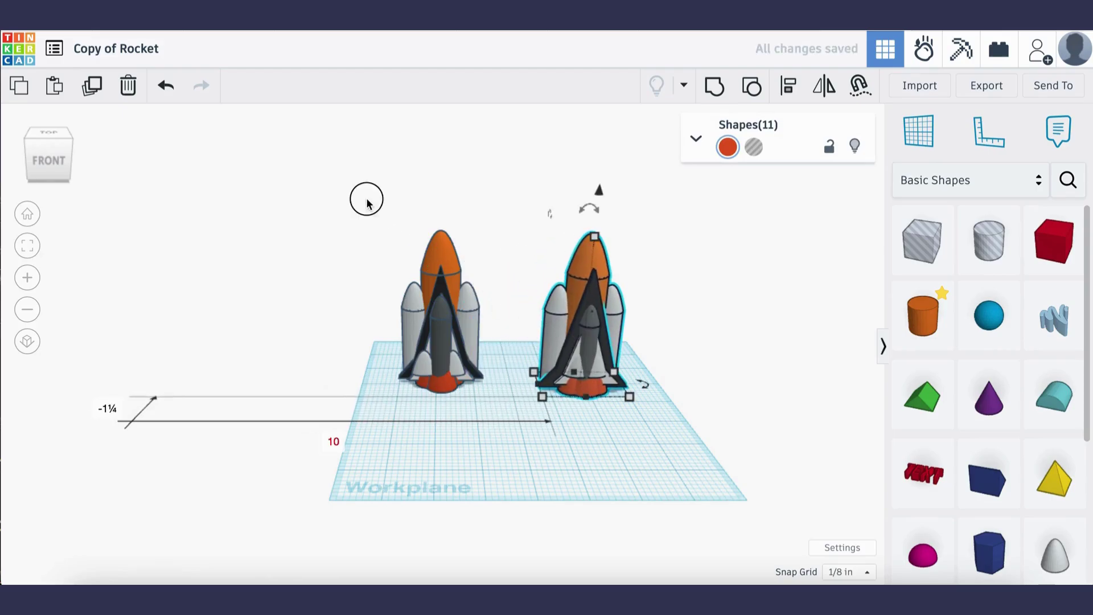
Select all parts of the new rocket and shift it about ⅜ in forward, level with the example rocket.
drag(366, 201, 488, 402)
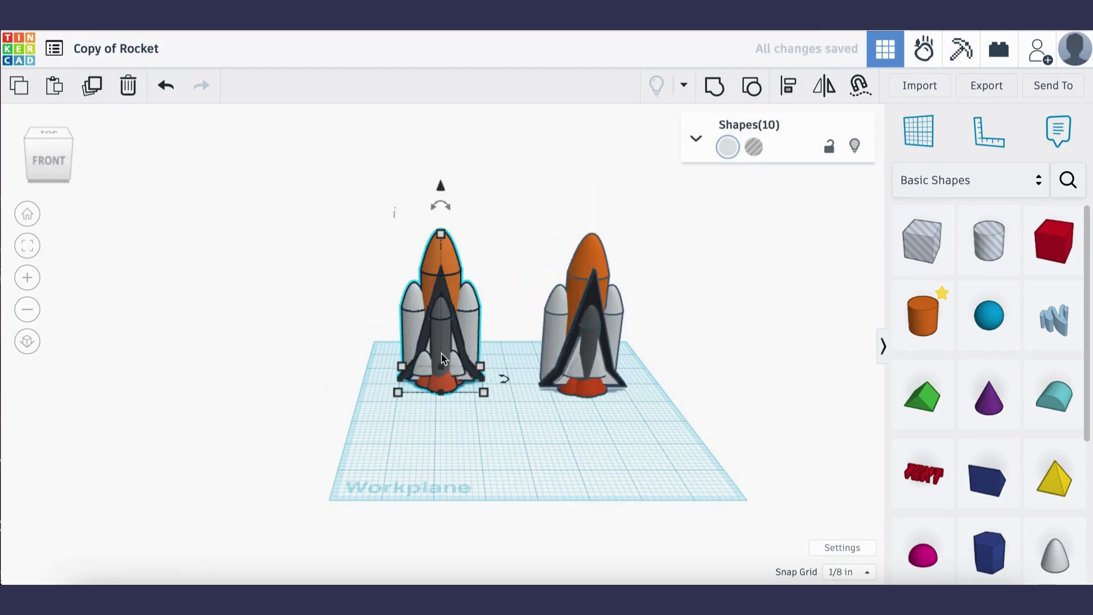
drag(444, 359, 443, 356)
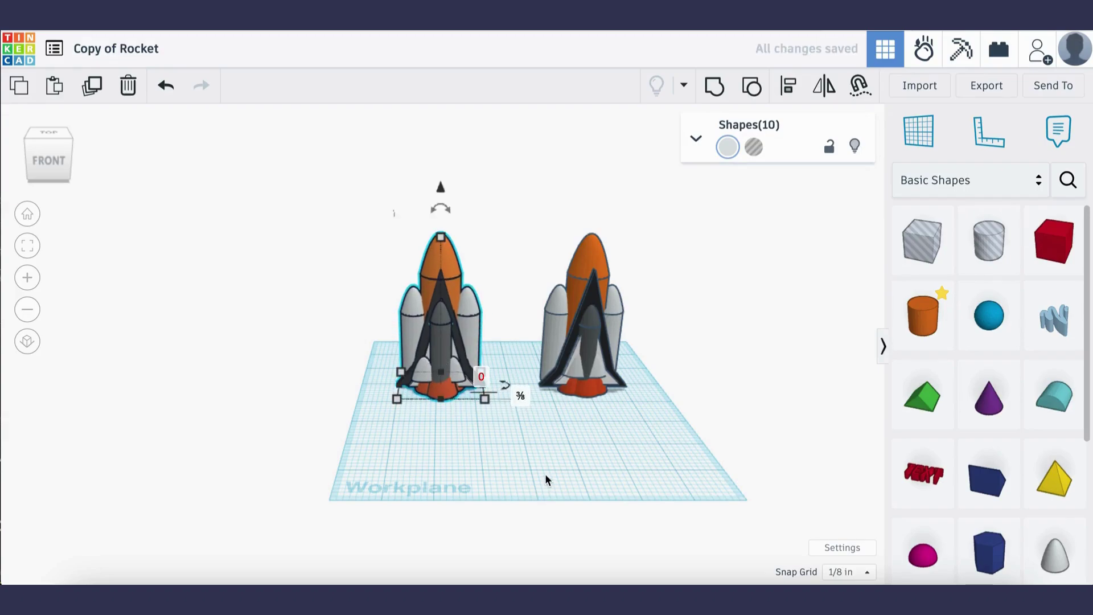
click(545, 474)
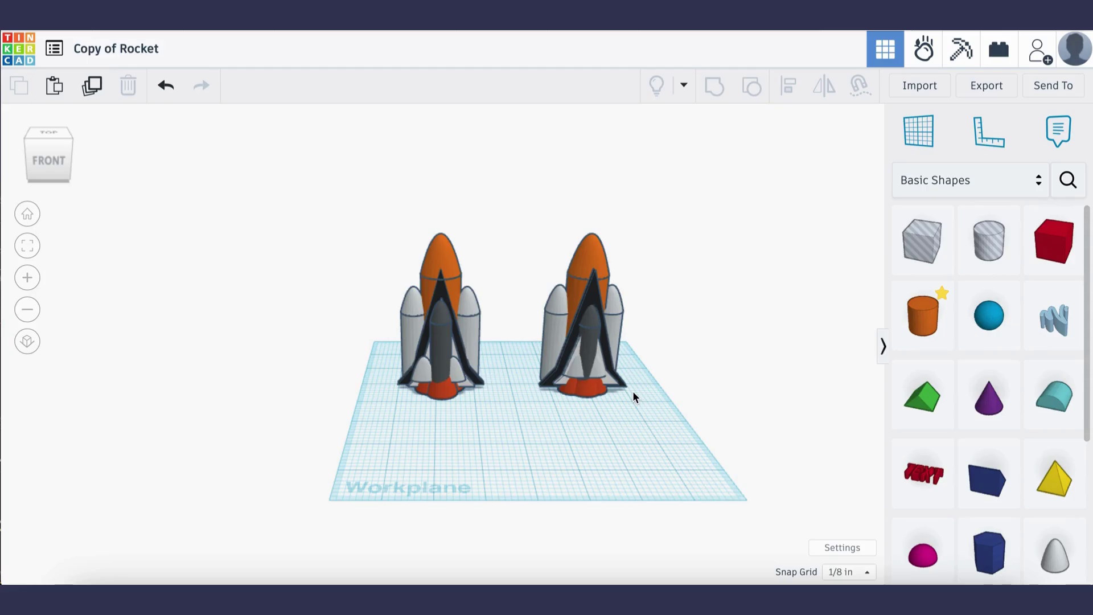
scroll(633, 390, up, 5)
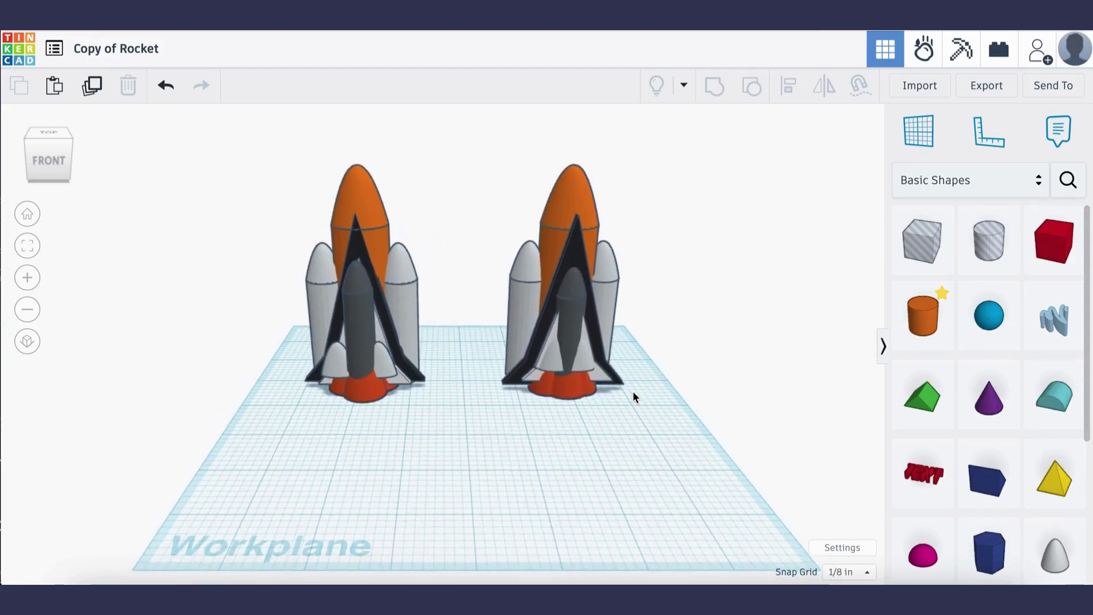
scroll(633, 390, down, 1)
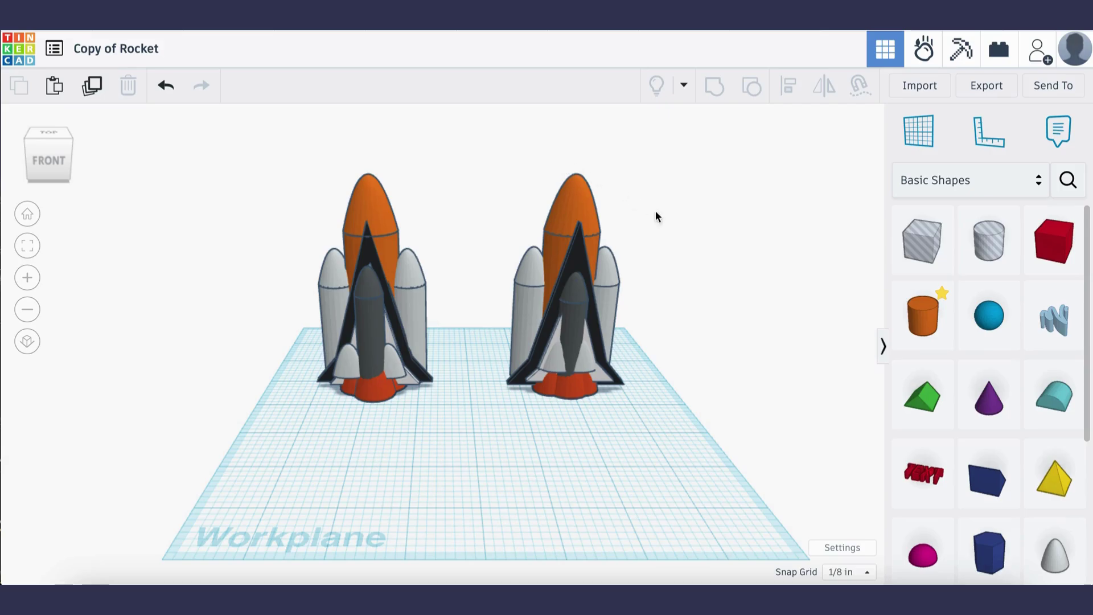